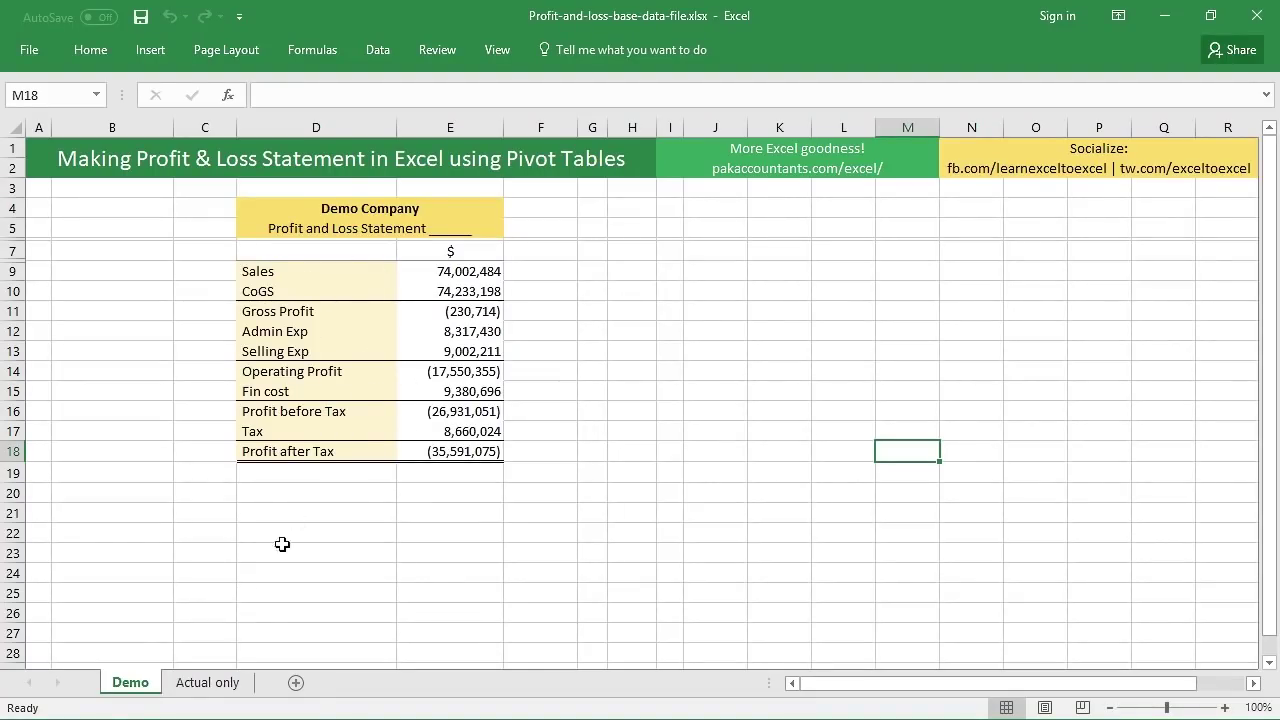
- Create a pivot table on a new worksheet from the whole data table on the Actual only sheet
left_click(208, 684)
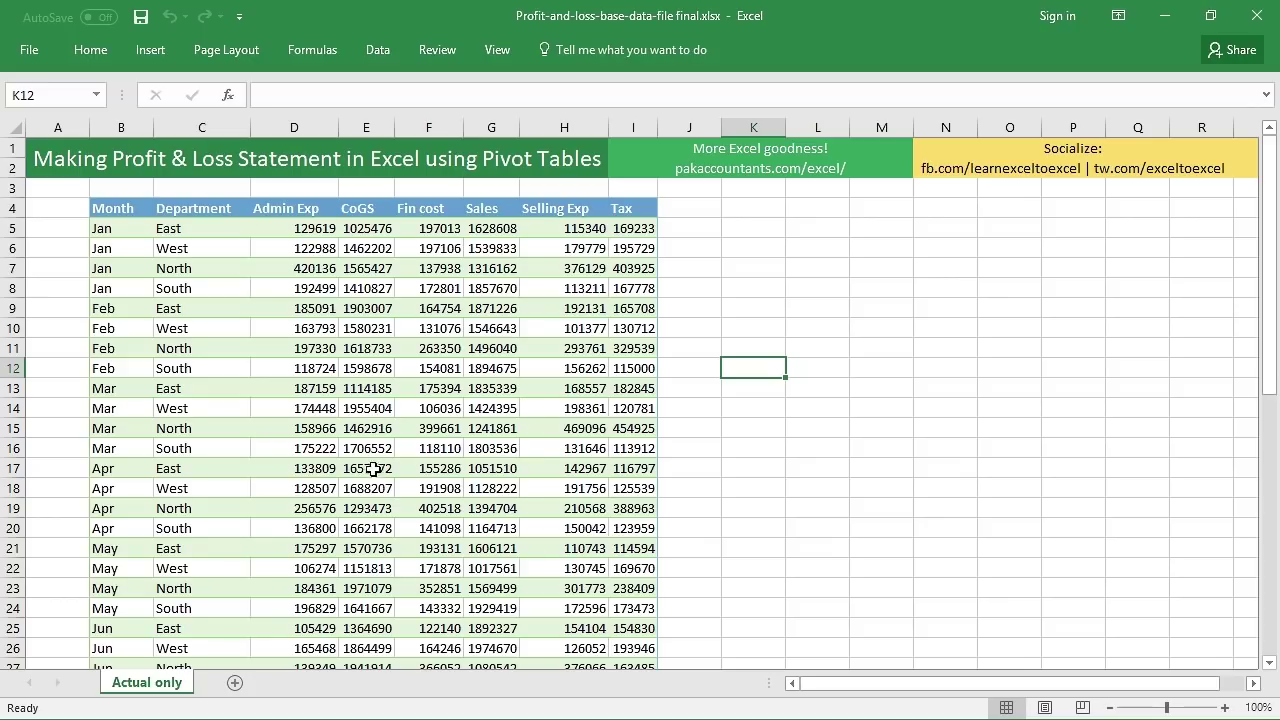
left_click(374, 470)
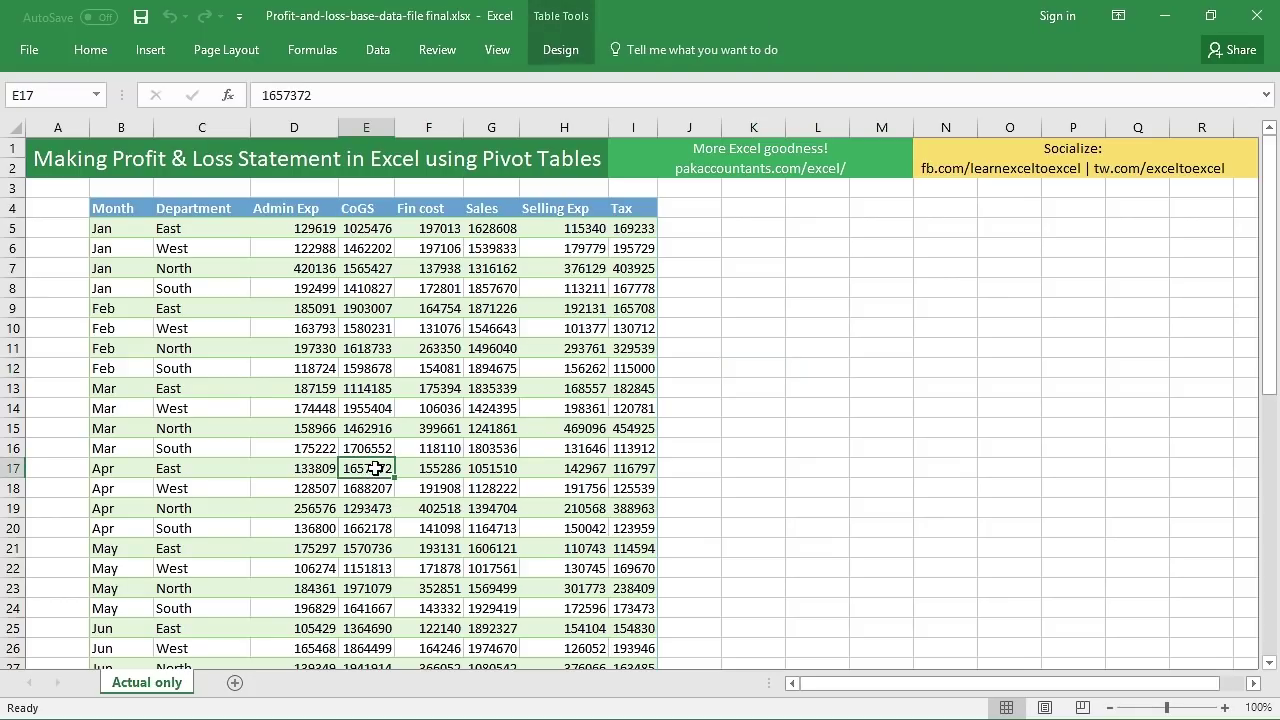
key("ctrl+a")
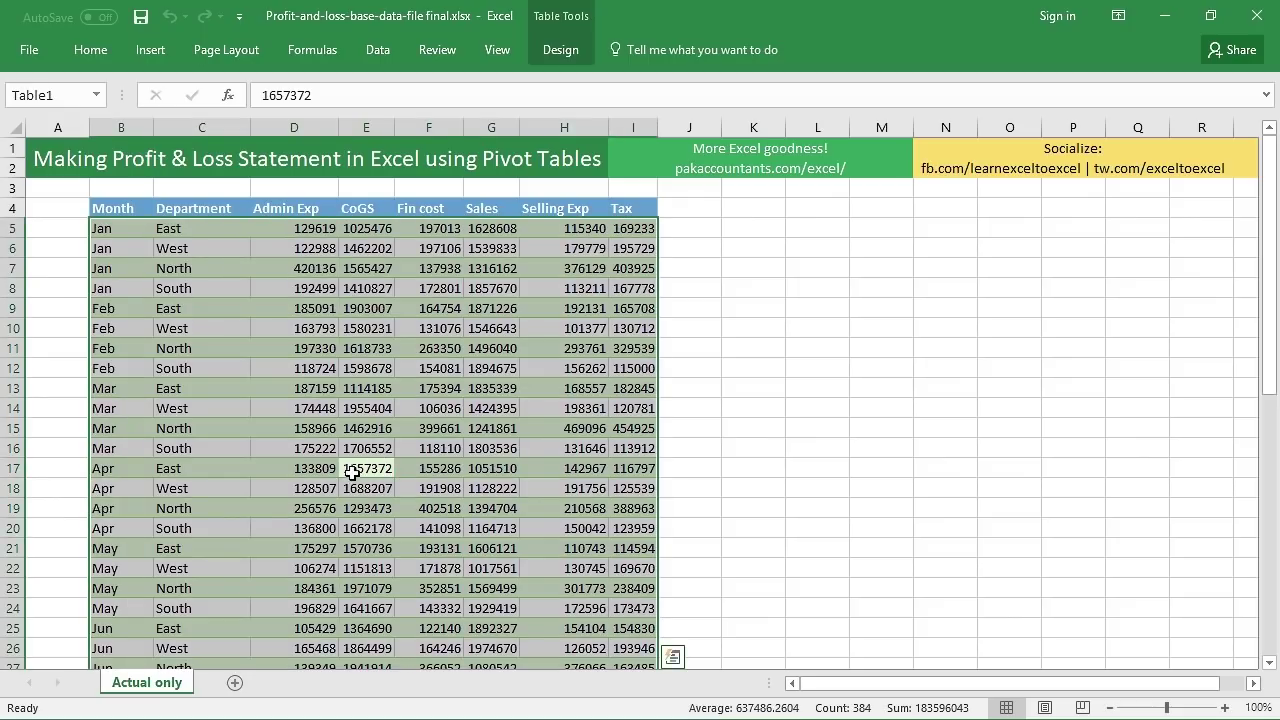
left_click(148, 49)
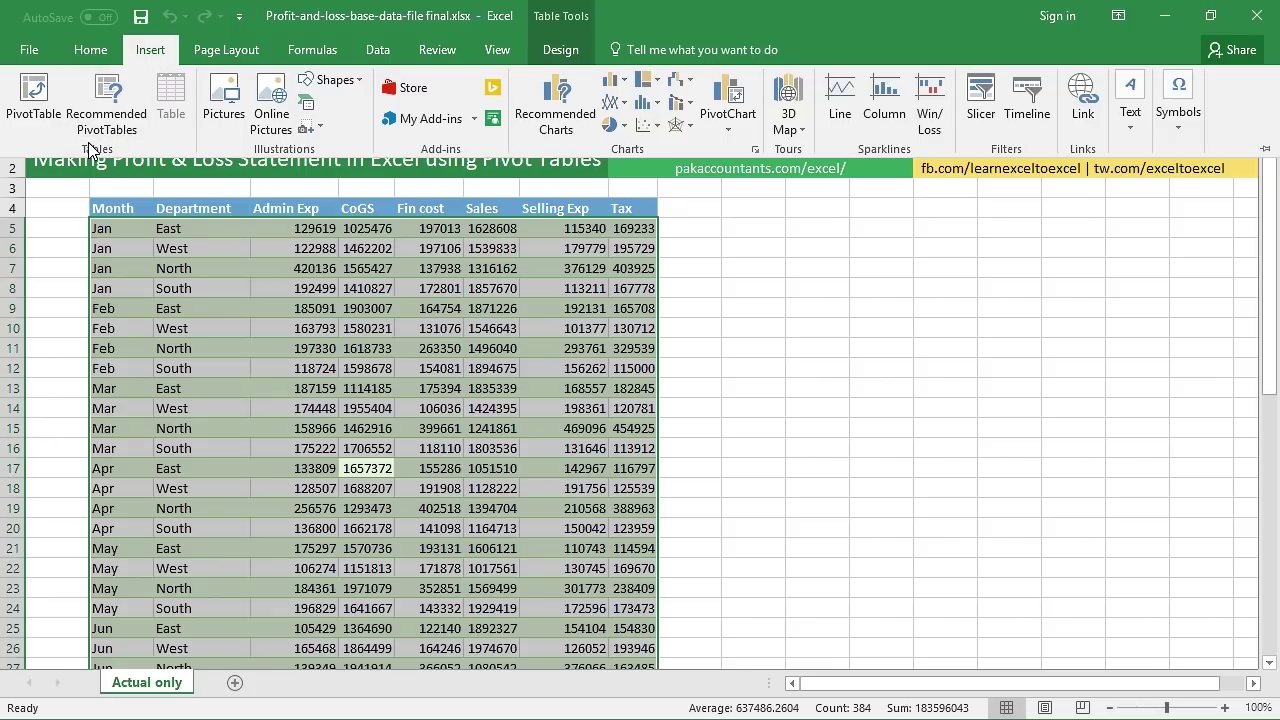
left_click(33, 100)
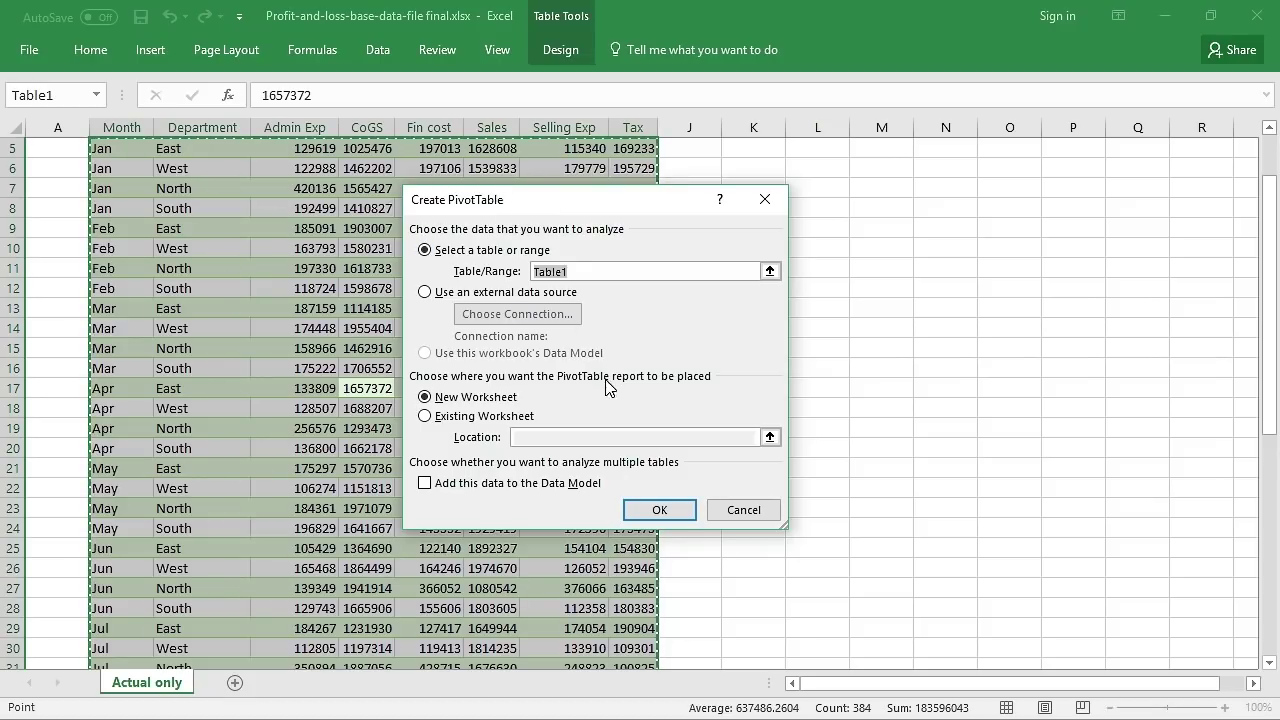
left_click(662, 508)
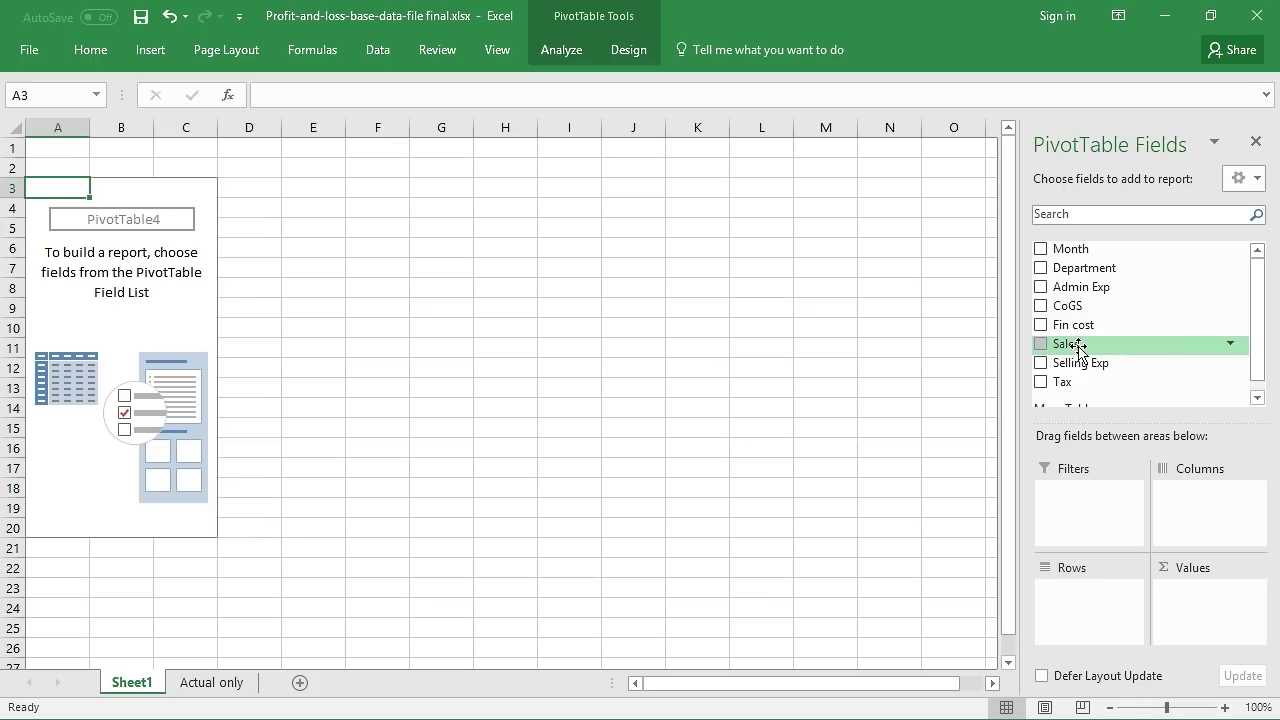
- Add Sales, CoGS, Admin Exp, Selling Exp, Fin cost and Tax as pivot table values in that order, and enlarge the field areas
left_click_drag(1078, 348, 1171, 590)
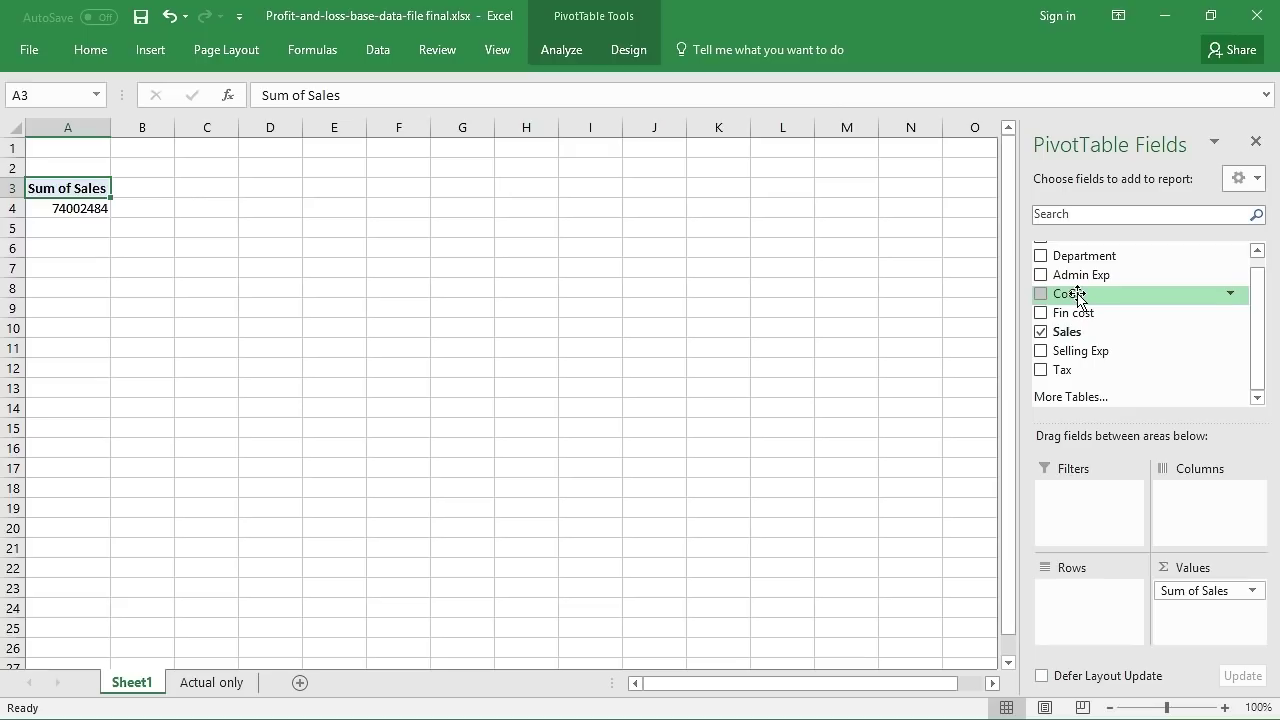
left_click_drag(1078, 298, 1190, 620)
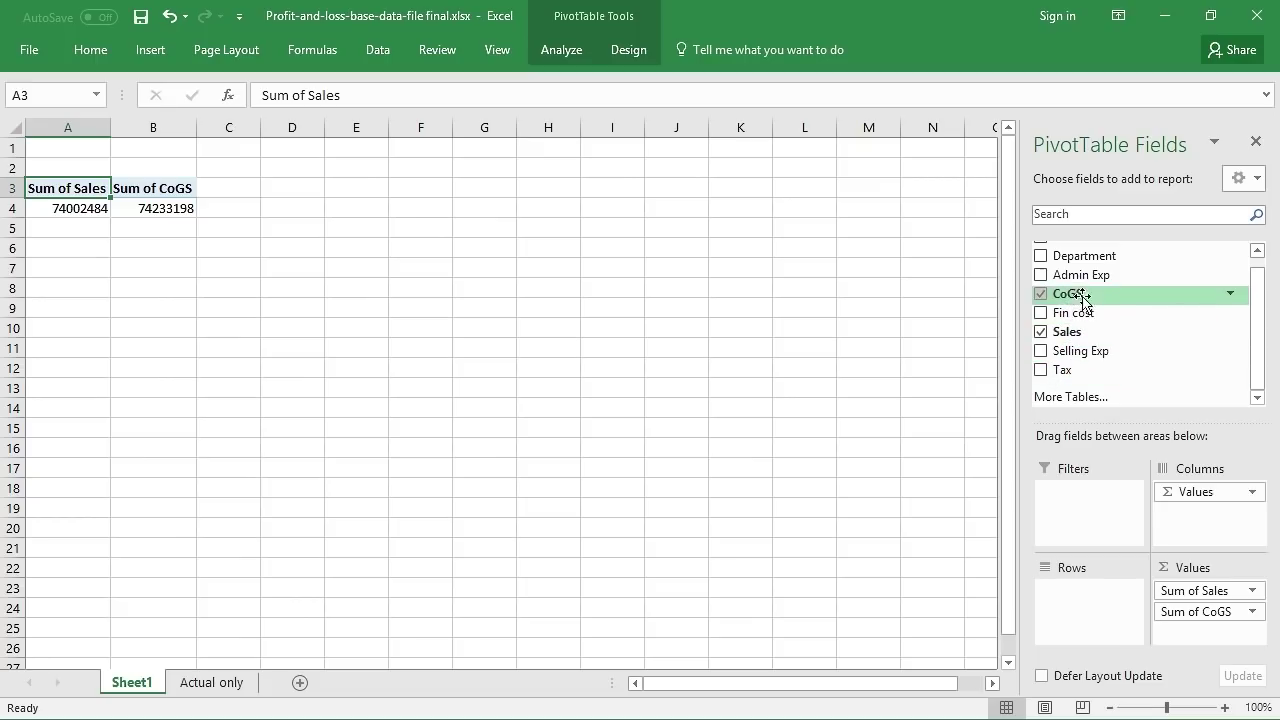
left_click_drag(1084, 282, 1193, 632)
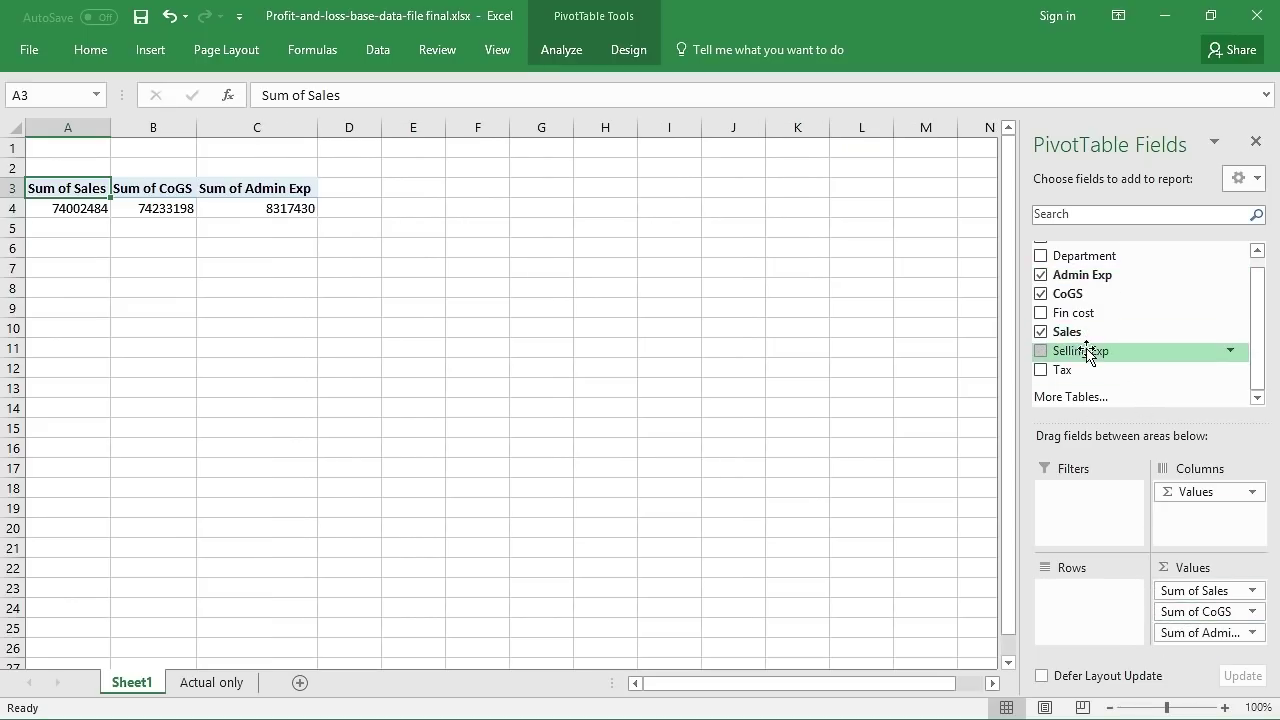
left_click_drag(1087, 351, 1202, 645)
left_click_drag(1073, 314, 1172, 636)
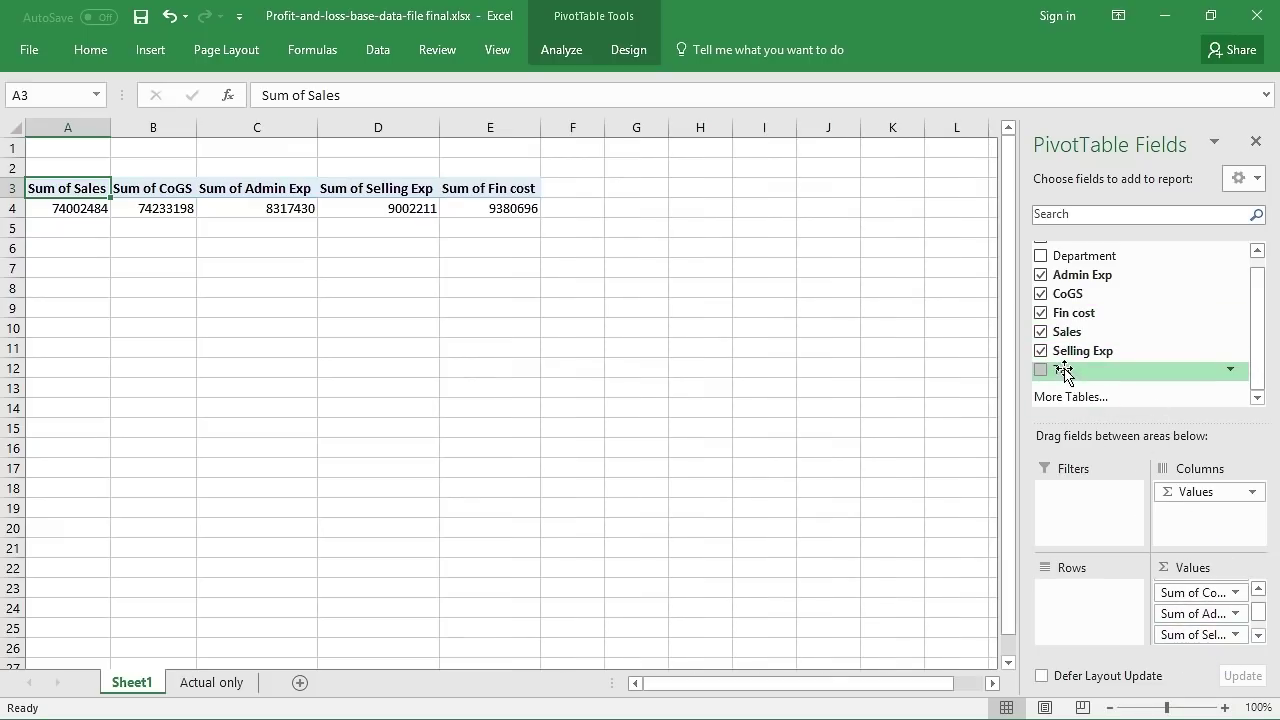
left_click_drag(1063, 368, 1198, 648)
scroll(1105, 585, "down", 3)
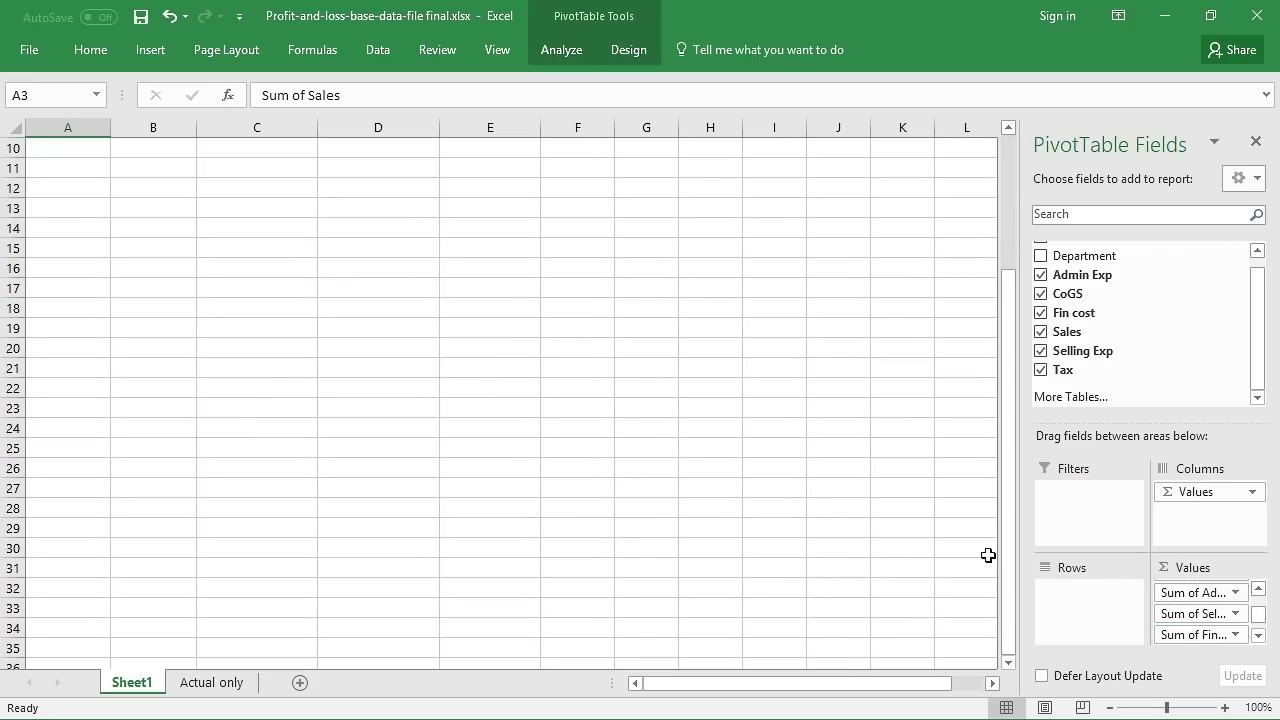
scroll(903, 537, "up", 3)
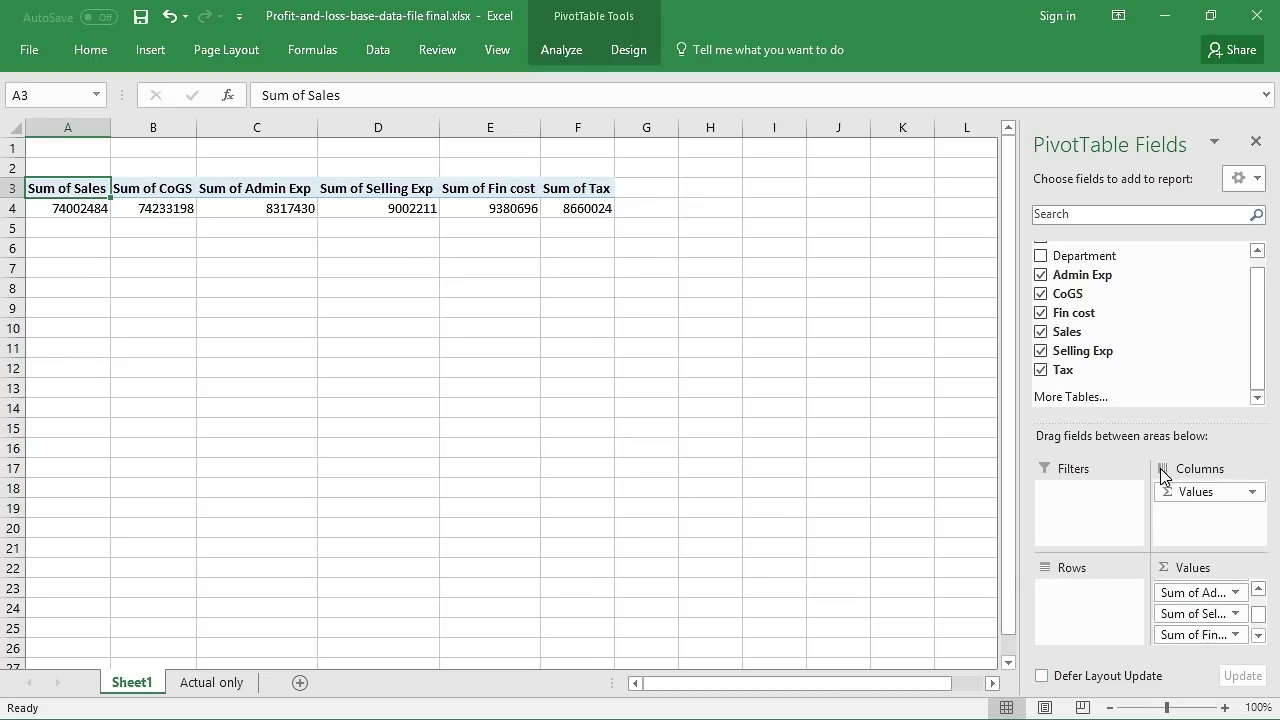
left_click_drag(1143, 423, 1128, 302)
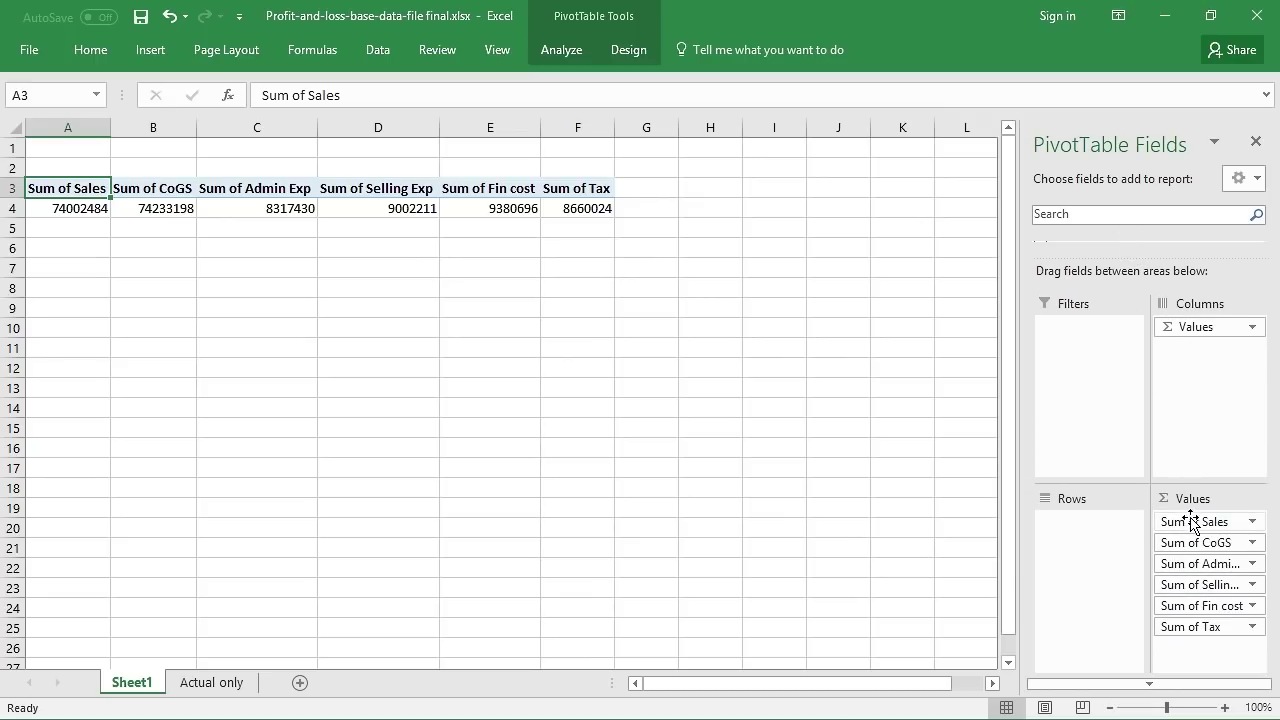
- Try Sum of Sales at the end of the values, return it to first place, and move the Values field from Columns to Rows
left_click_drag(1194, 543, 1217, 651)
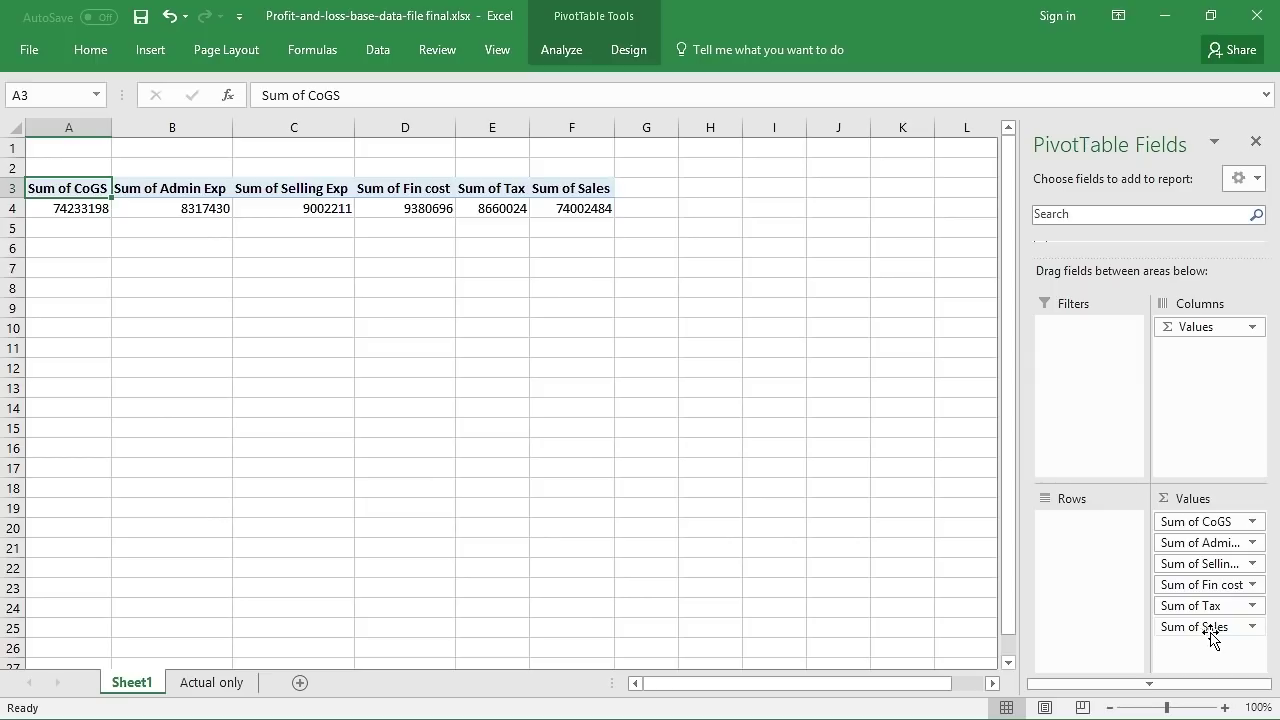
left_click_drag(1212, 638, 1215, 523)
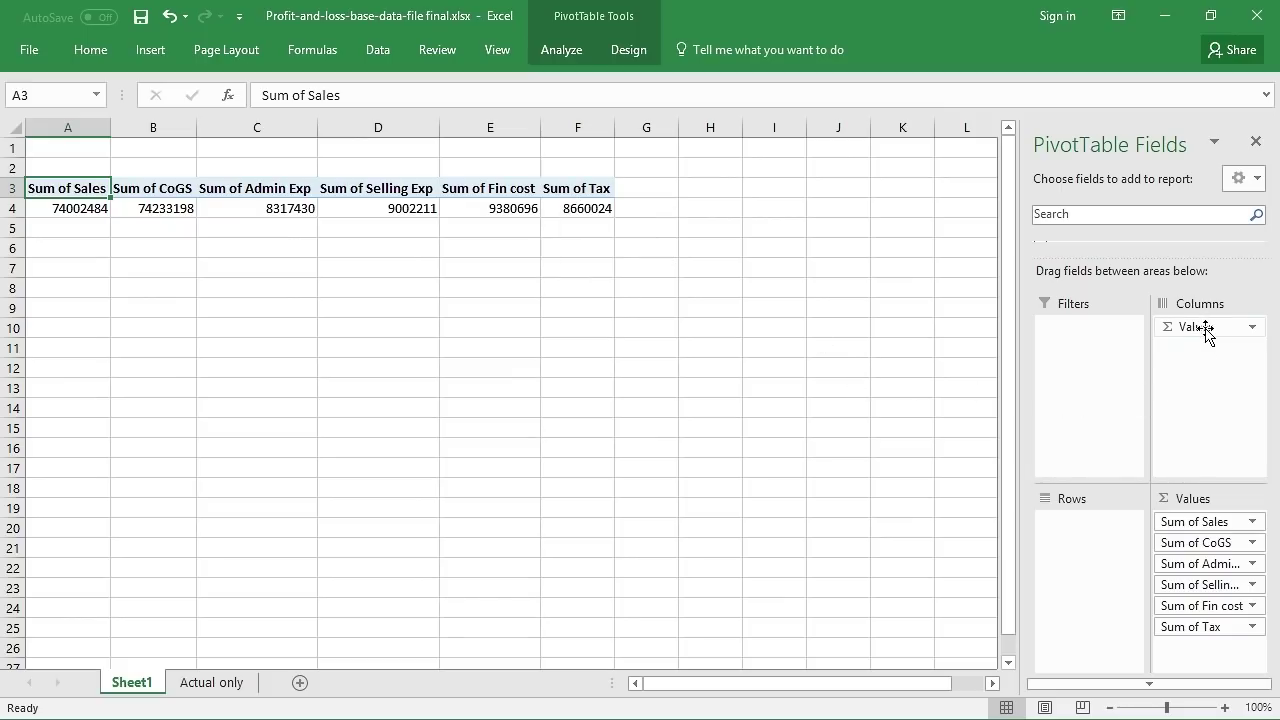
left_click_drag(1207, 335, 1086, 557)
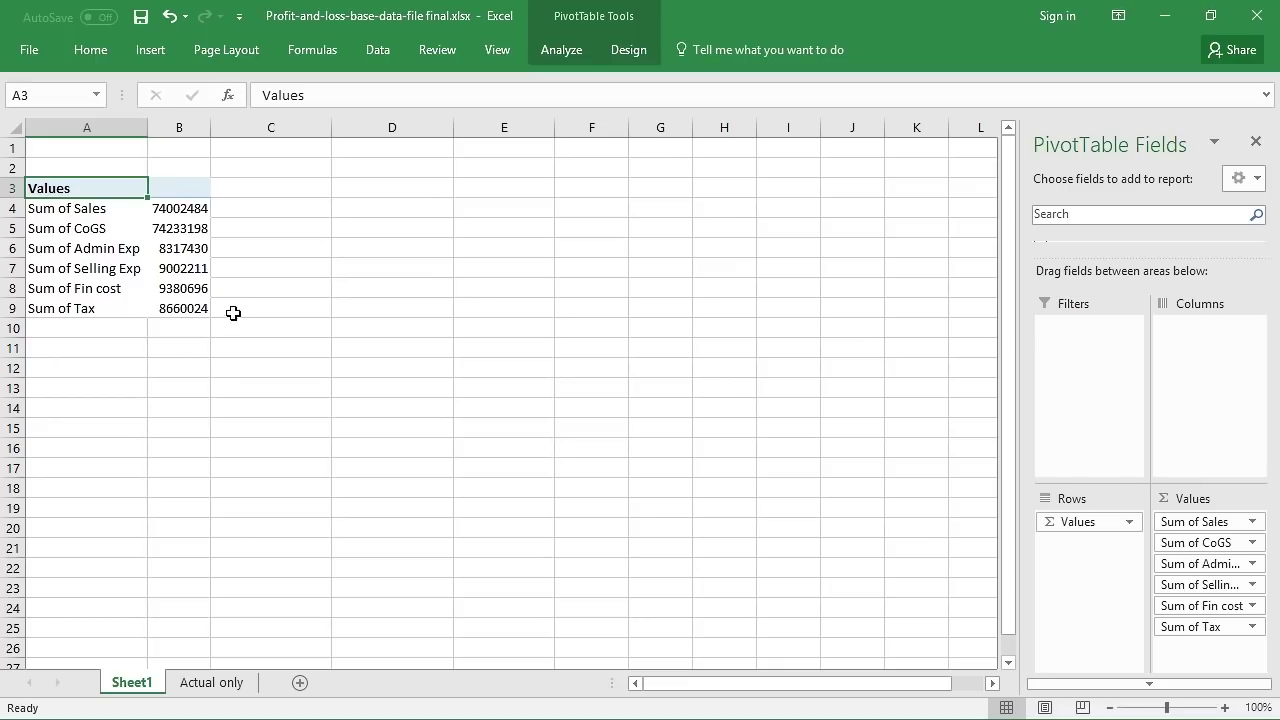
- Insert a calculated field named Gross Profit with the formula = Sales - CoGS and place its row directly below Sum of CoGS
left_click(86, 272)
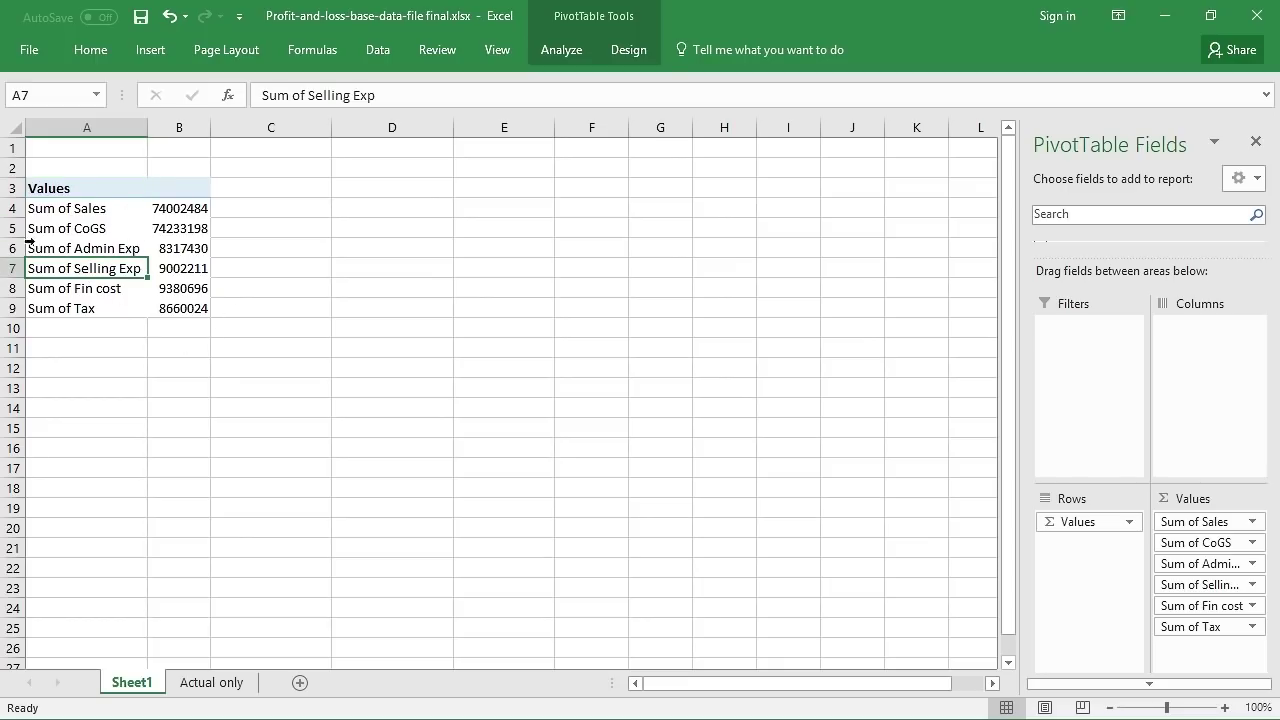
left_click(561, 50)
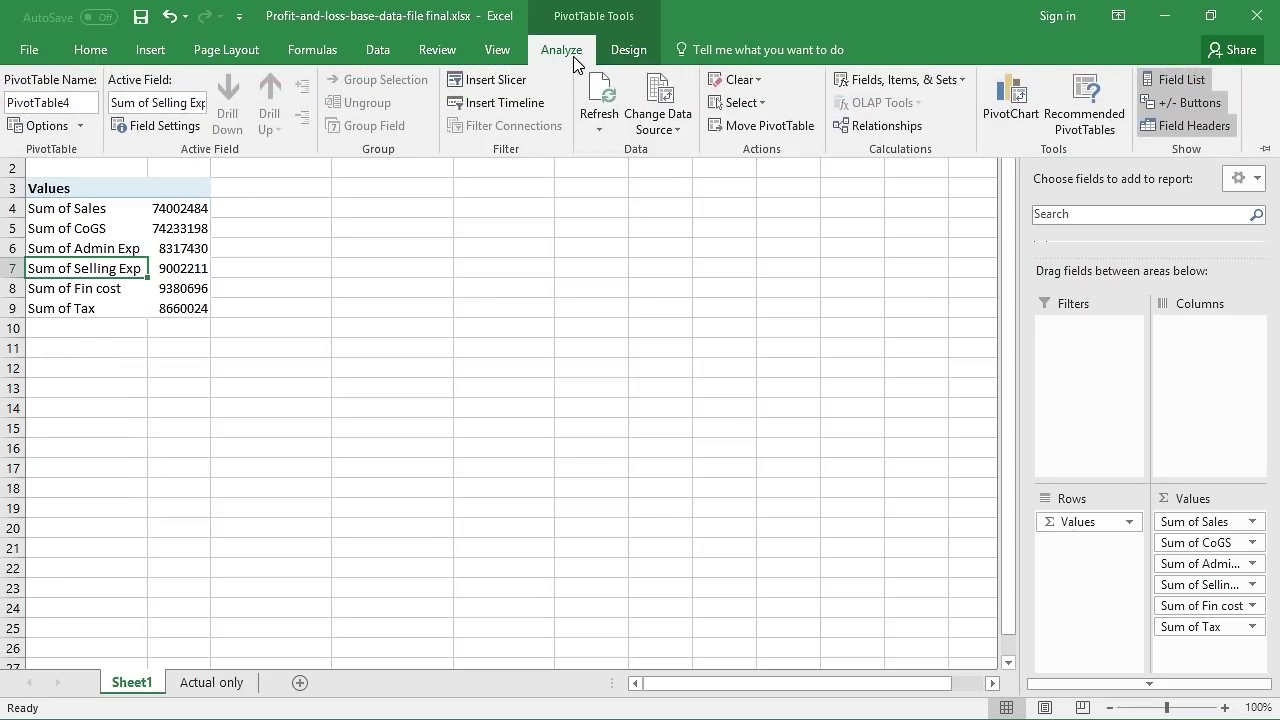
left_click(916, 78)
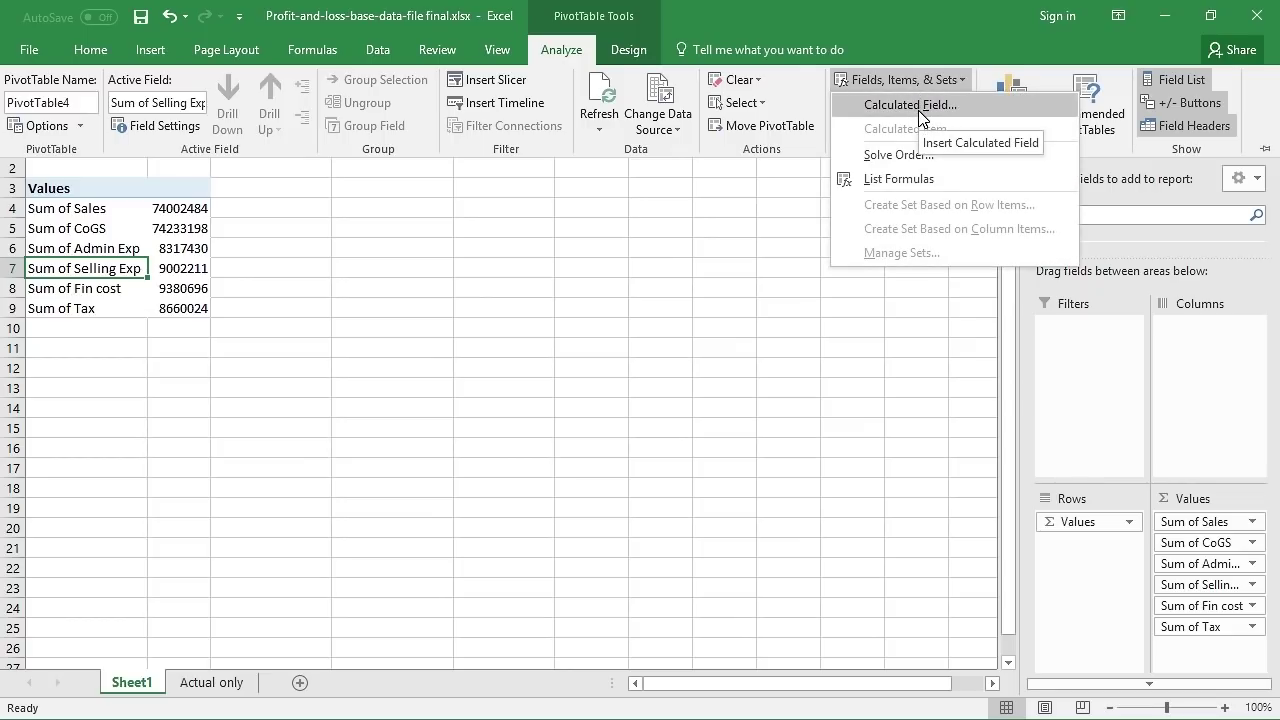
left_click(918, 110)
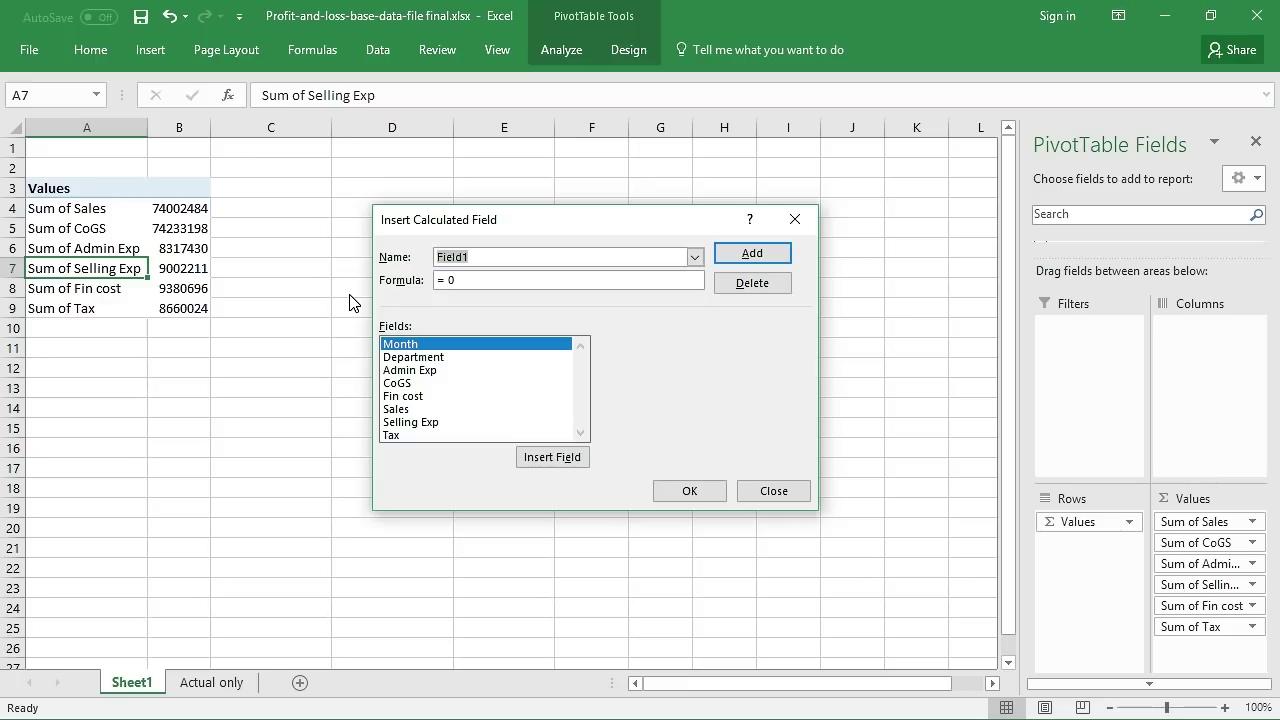
type("Gross Profit")
key("Tab")
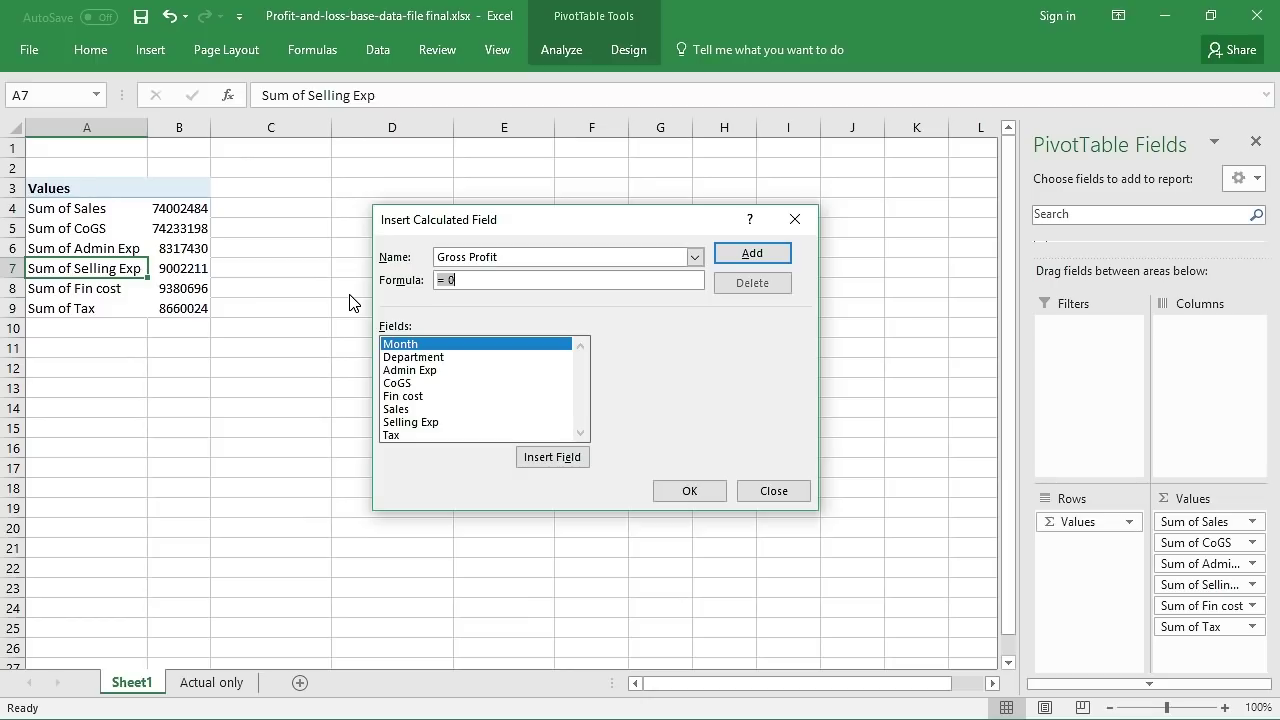
type("=")
double_click(403, 411)
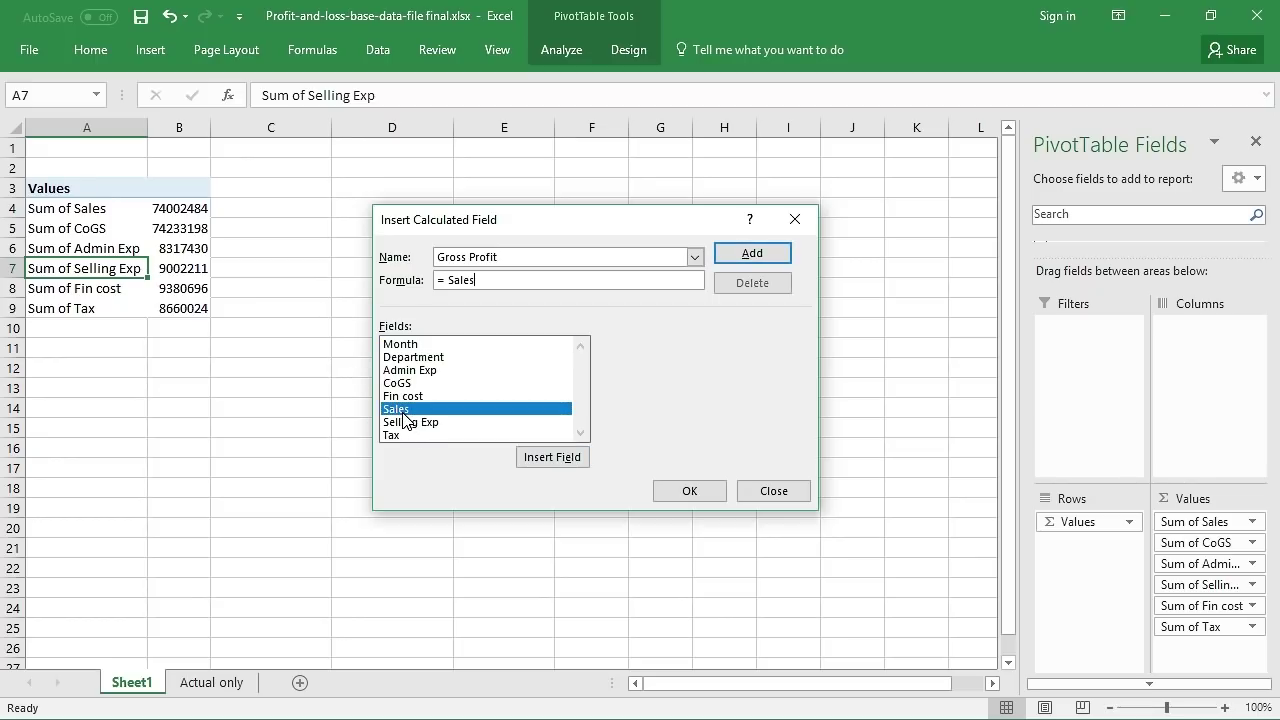
type("-")
double_click(403, 389)
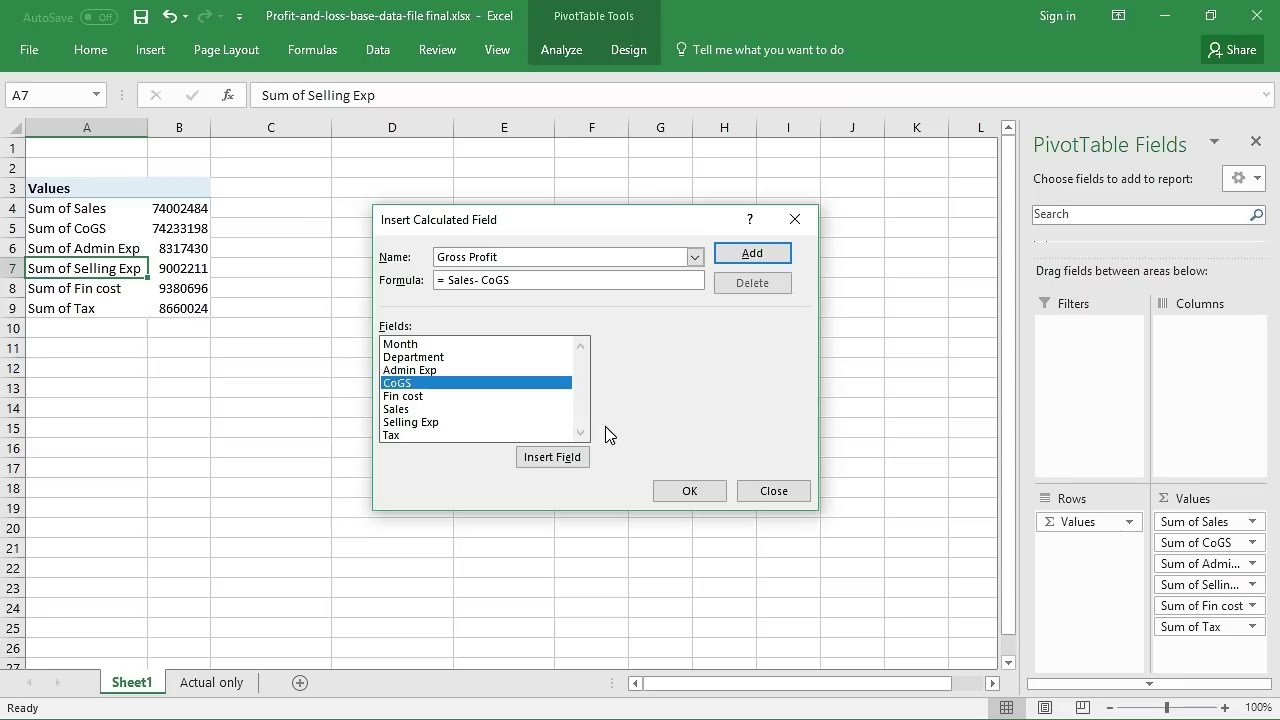
left_click(689, 490)
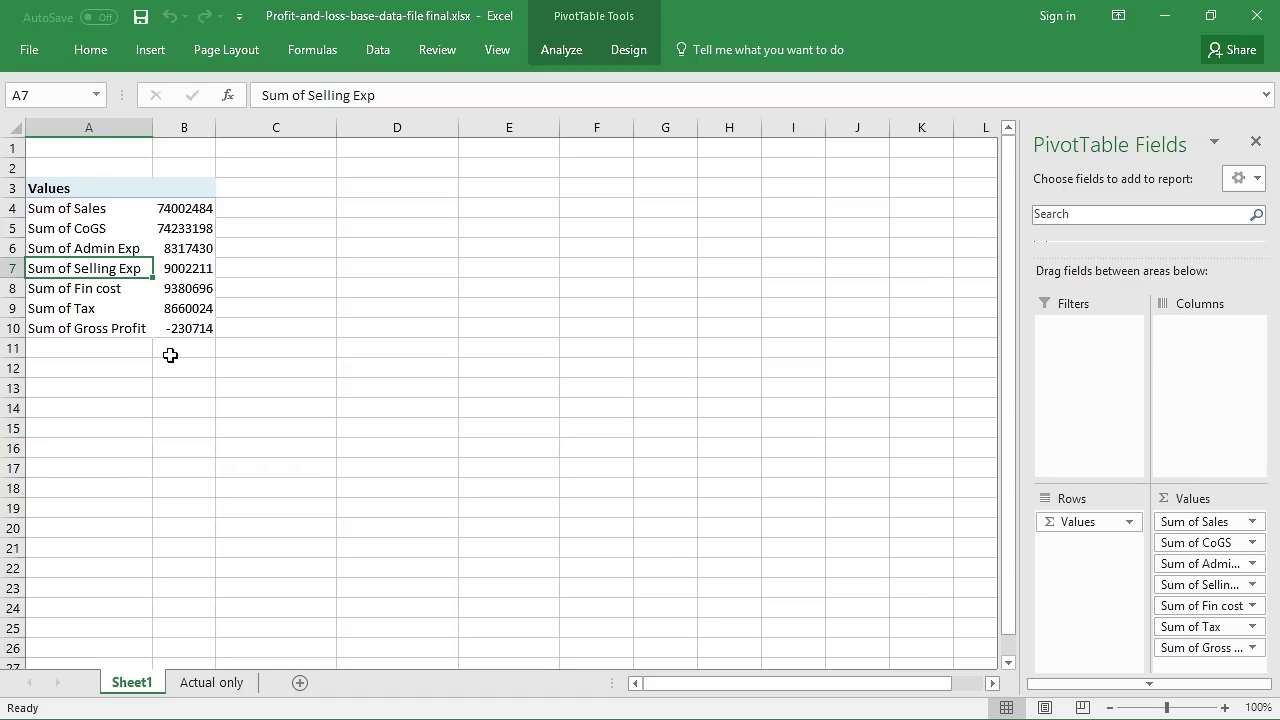
left_click(106, 328)
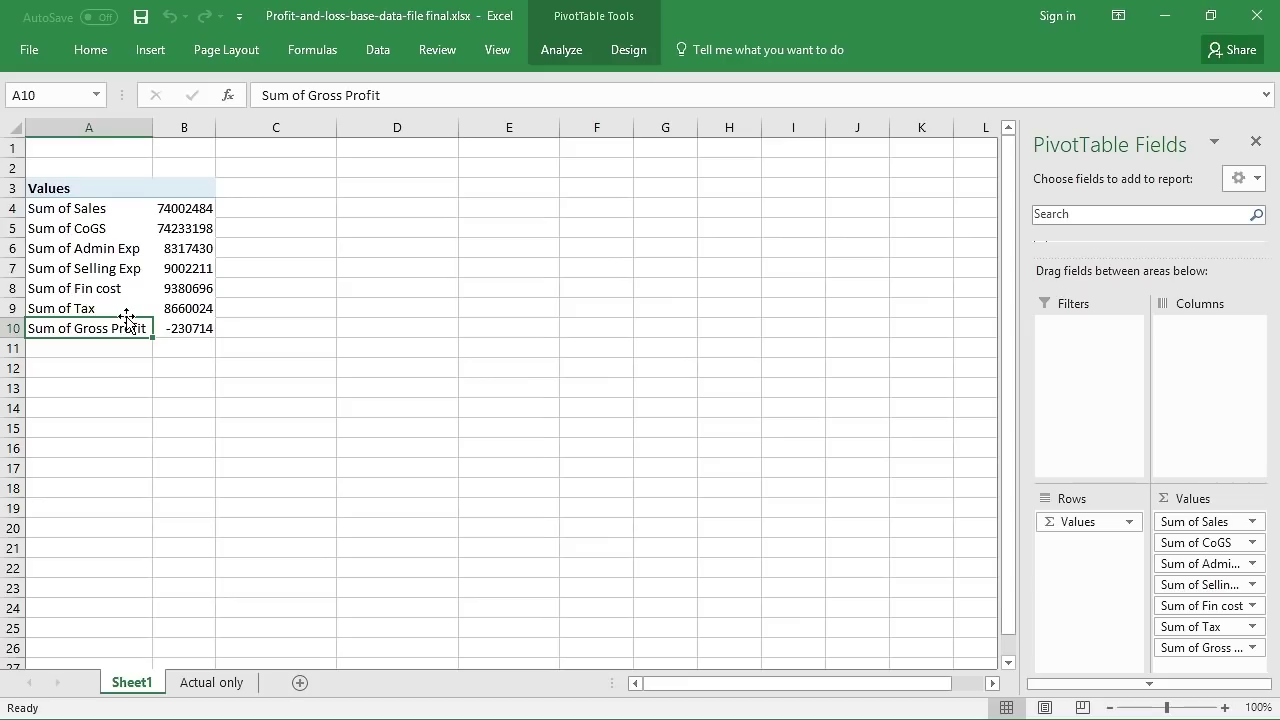
left_click_drag(126, 318, 123, 246)
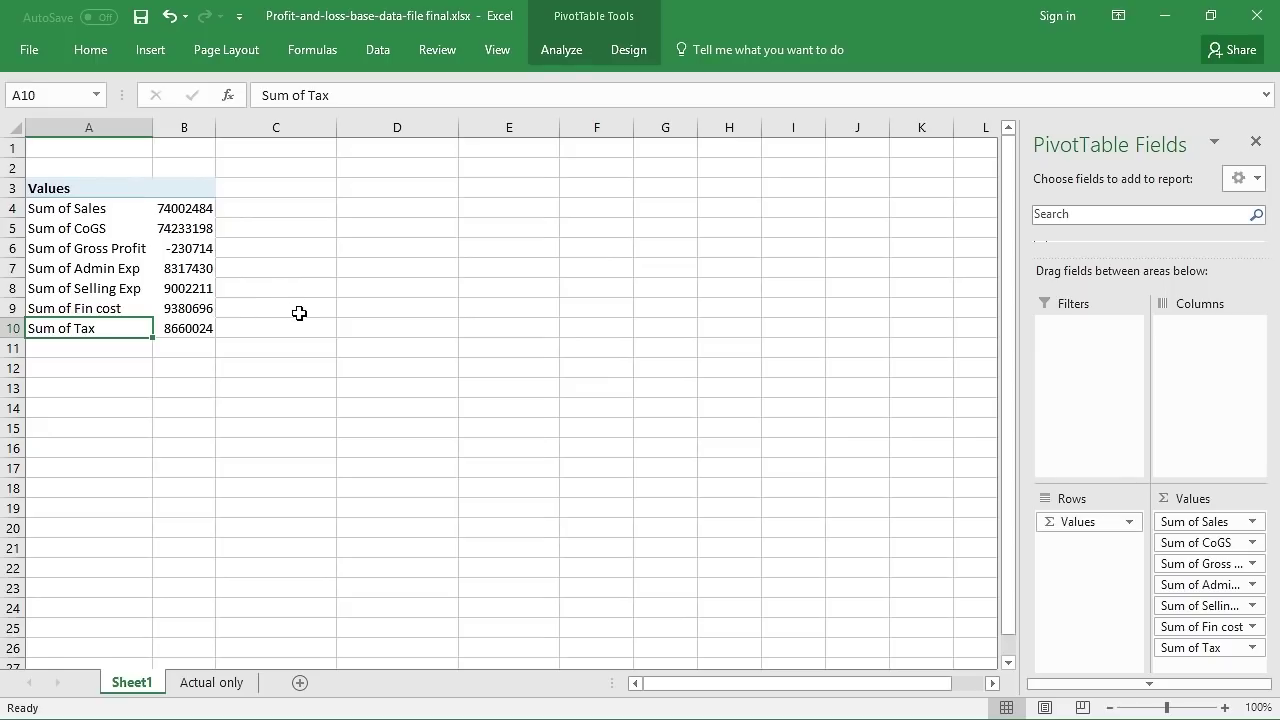
- Insert a calculated field named Operating Profit with the formula = 'Gross Profit' - 'Admin Exp' - 'Selling Exp'
left_click(561, 49)
left_click(862, 80)
left_click(880, 102)
type("Operating Profit")
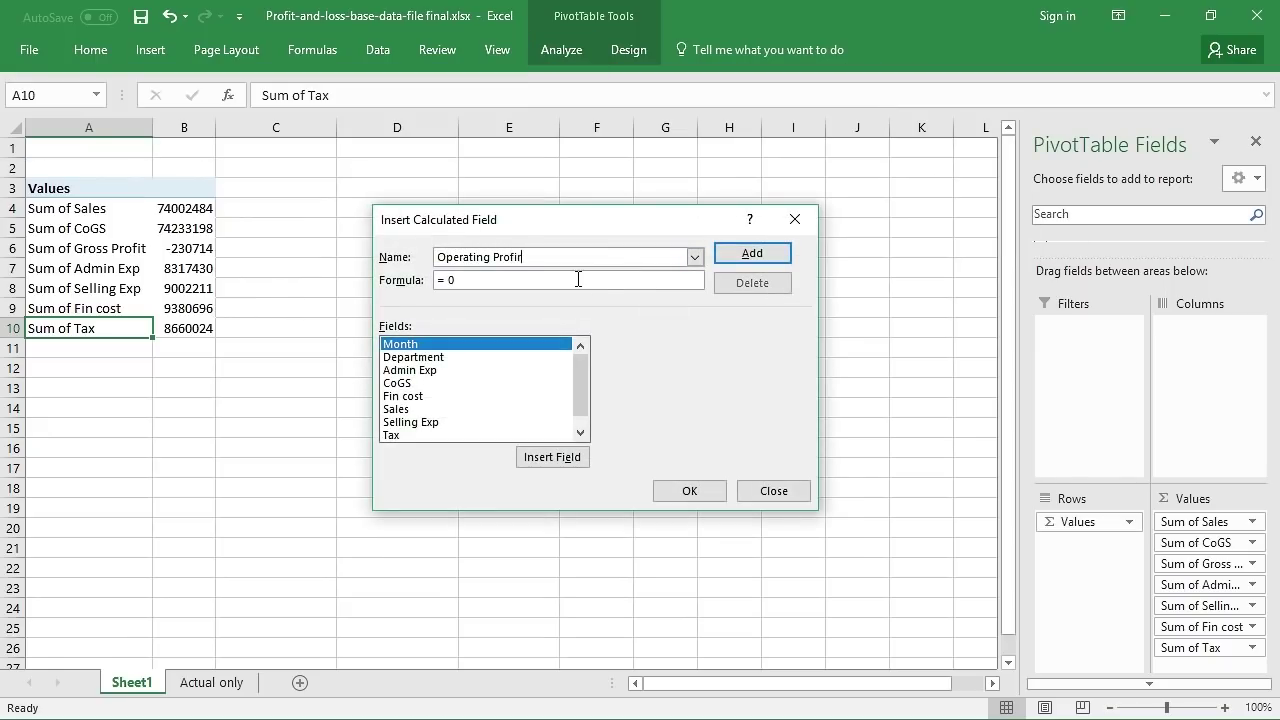
key("Tab")
type("=")
scroll(425, 410, "down", 1)
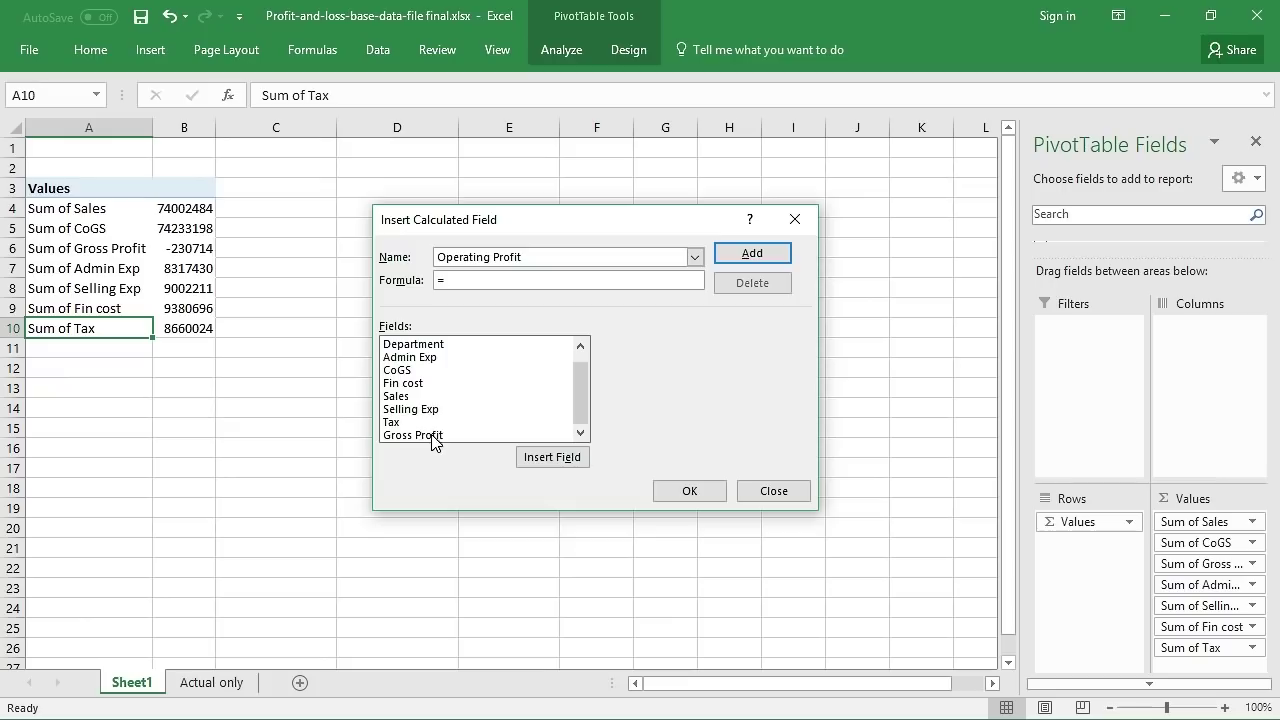
double_click(435, 437)
type("-")
double_click(423, 357)
type("-")
double_click(425, 409)
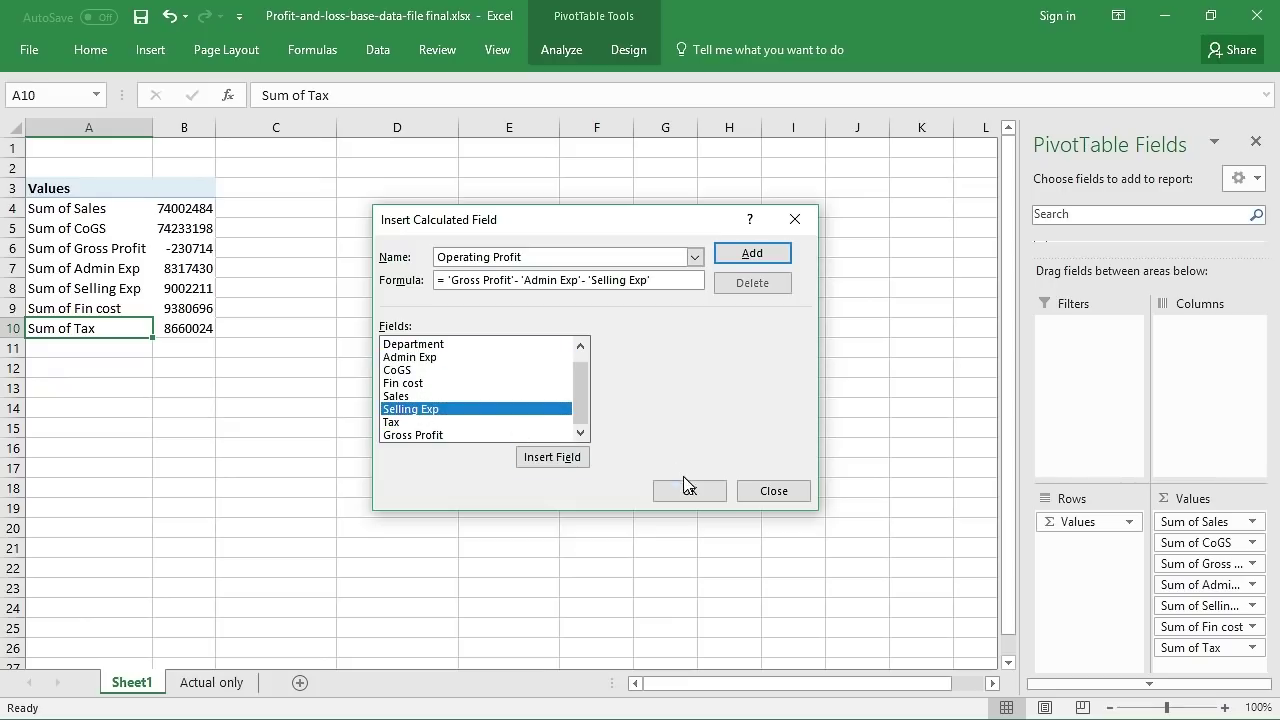
left_click(689, 490)
- Add a calculated field named Profit Before Tax with the formula = 'Operating Profit' - 'Fin cost'
left_click(561, 49)
left_click(862, 80)
left_click(880, 102)
type("Profit Before Tax")
key("Tab")
type("=")
scroll(490, 420, "down", 1)
double_click(482, 435)
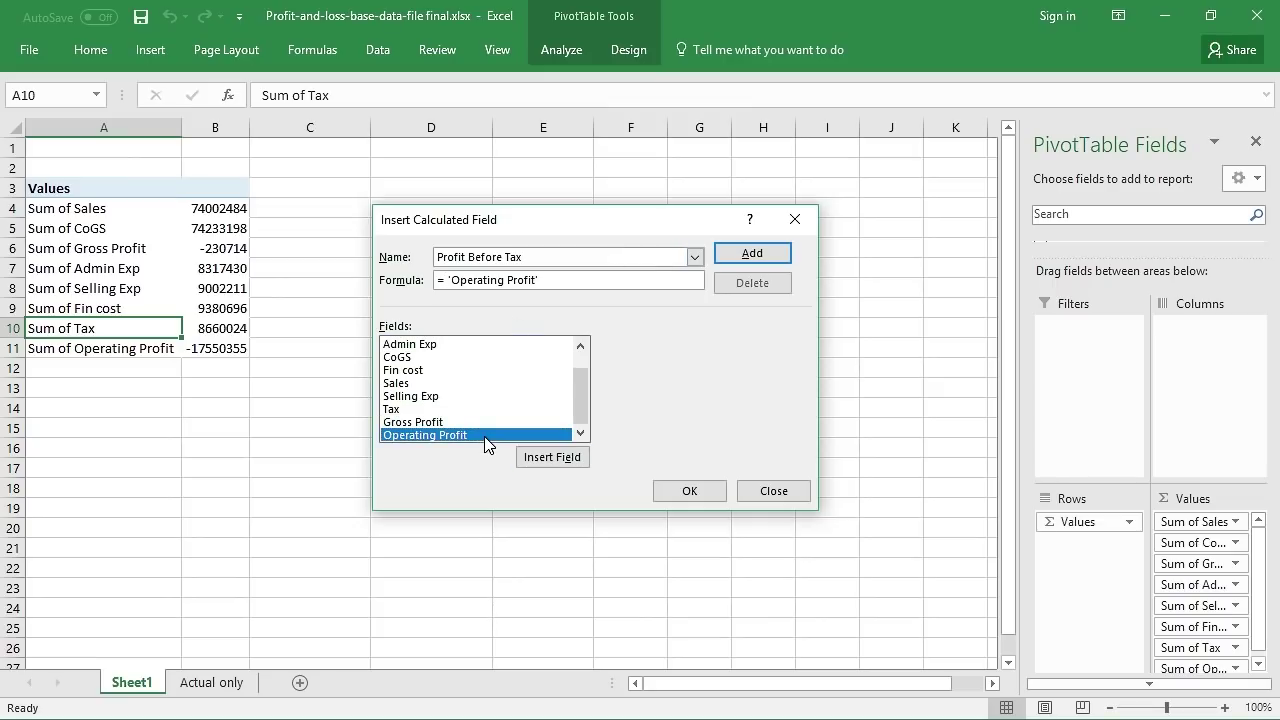
type("-")
double_click(410, 370)
left_click(752, 253)
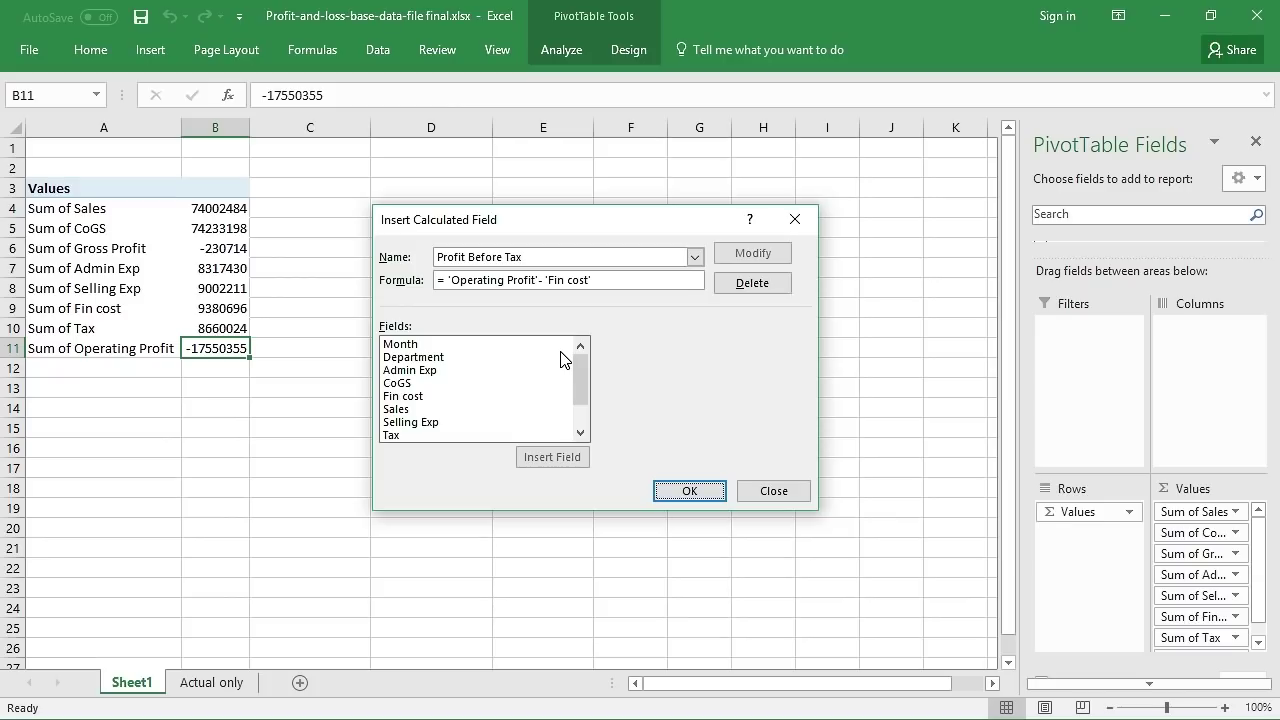
- Add a calculated field named Profit After Tax with the formula = 'Profit Before Tax' - Tax and apply the calculated fields to the pivot table
left_click(550, 257)
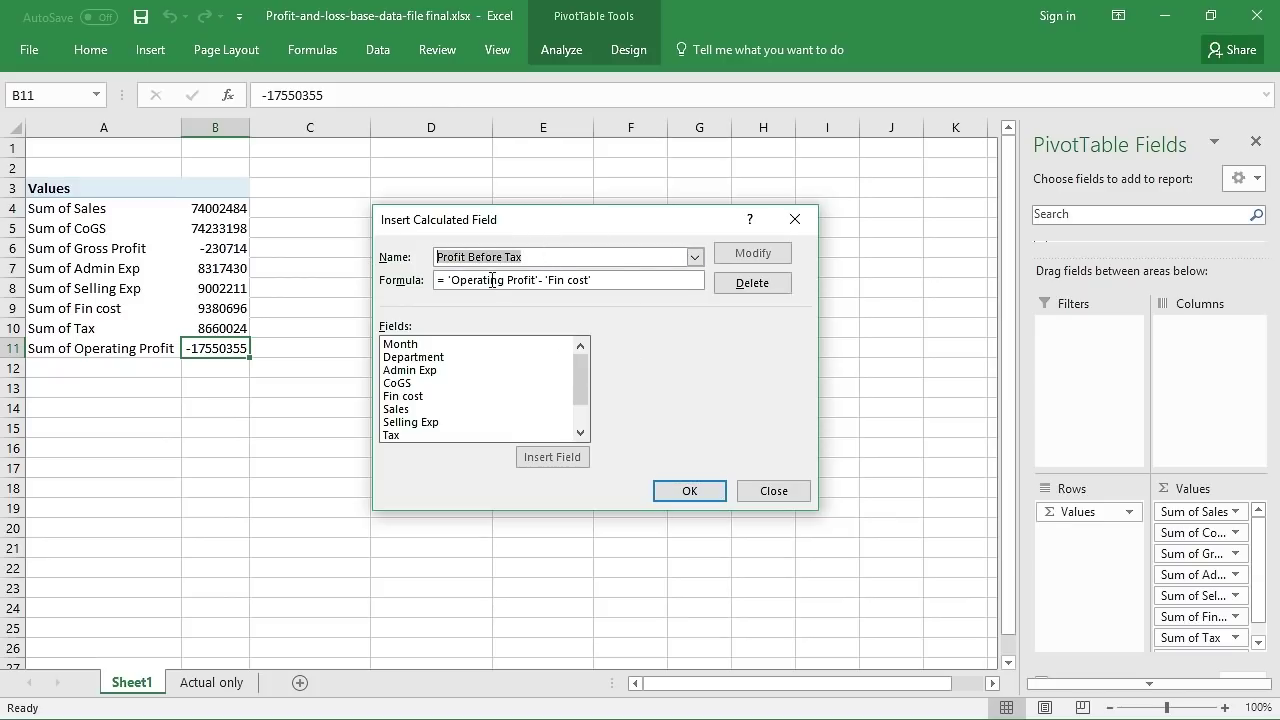
key("BackSpace")
type("Profit After Tax")
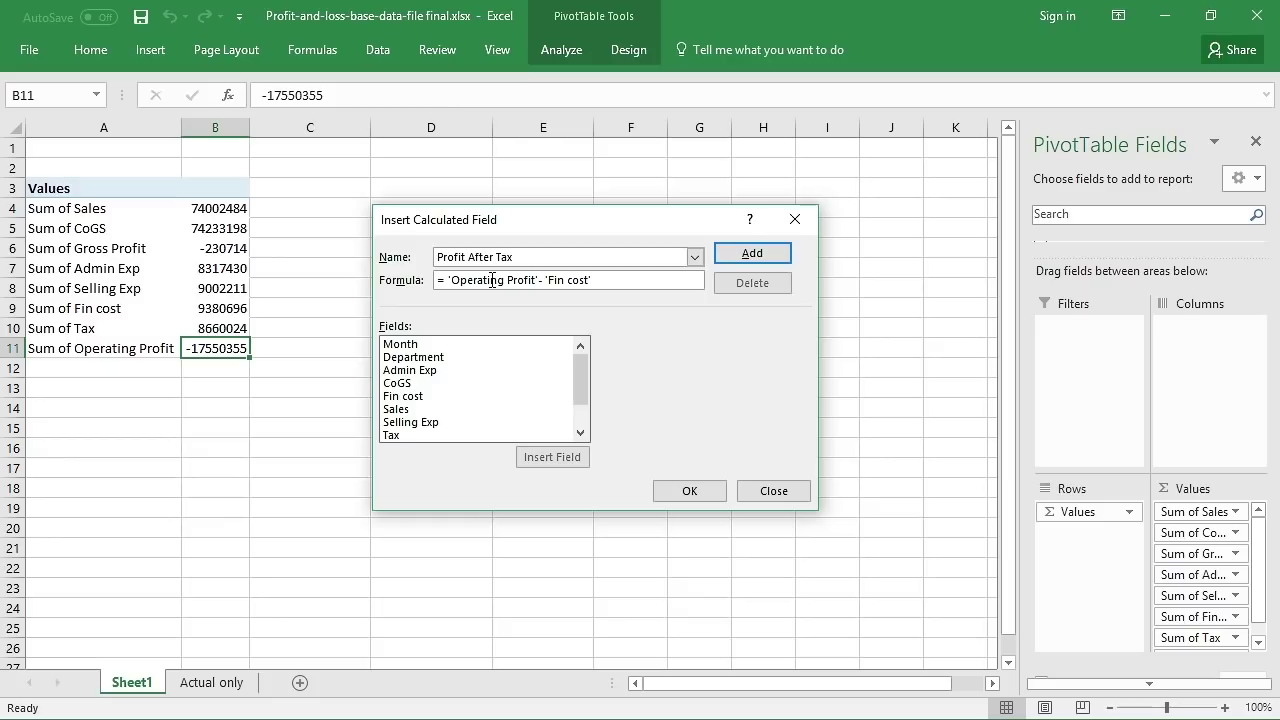
key("shift+Tab")
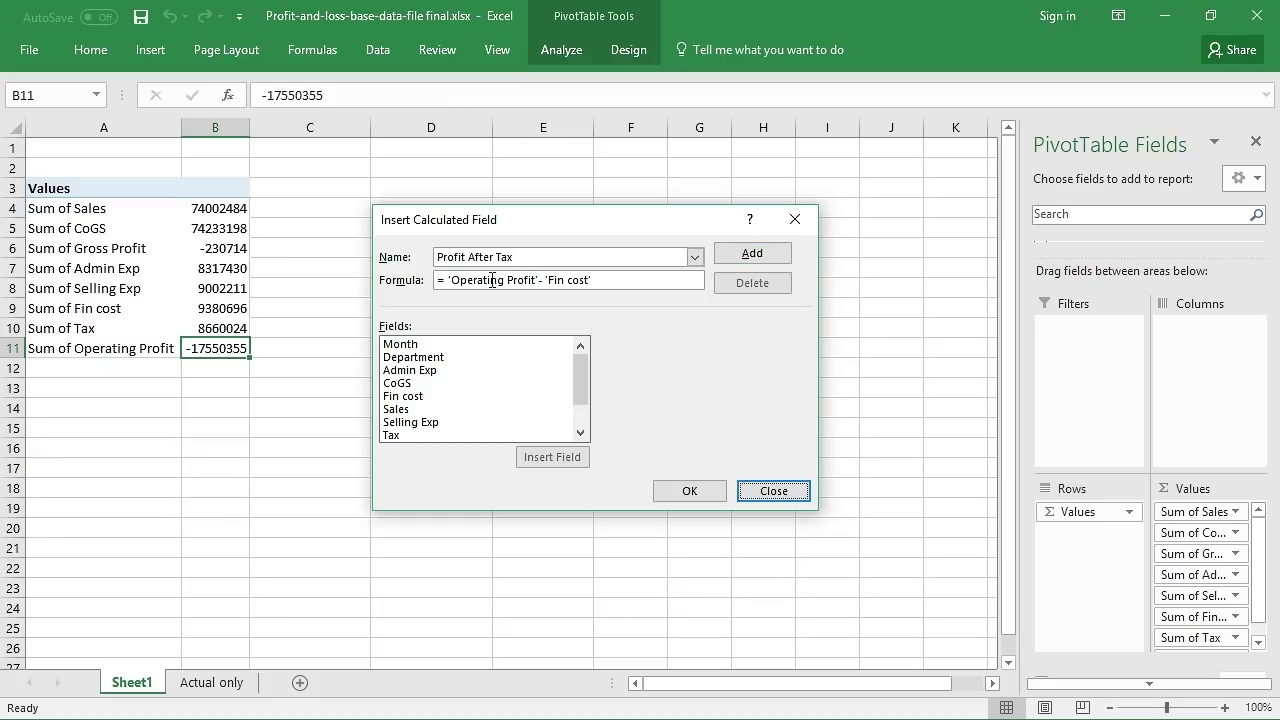
key("Tab")
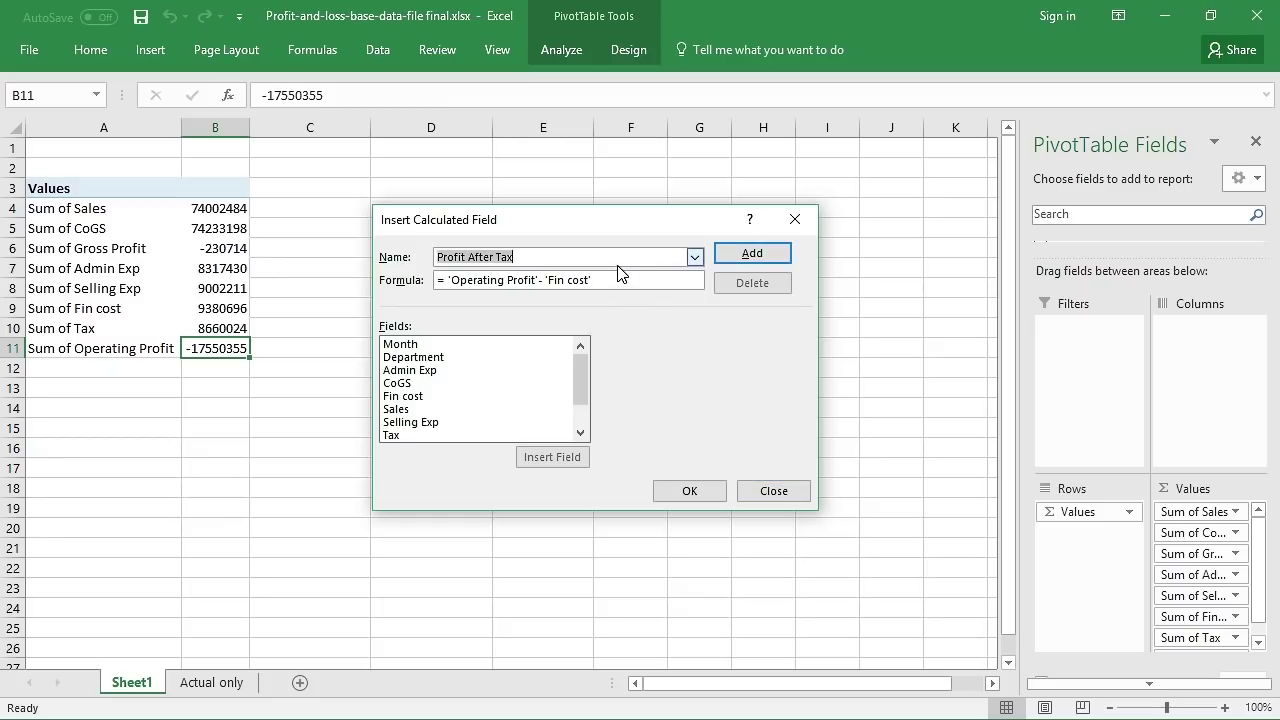
left_click(635, 258)
key("Tab")
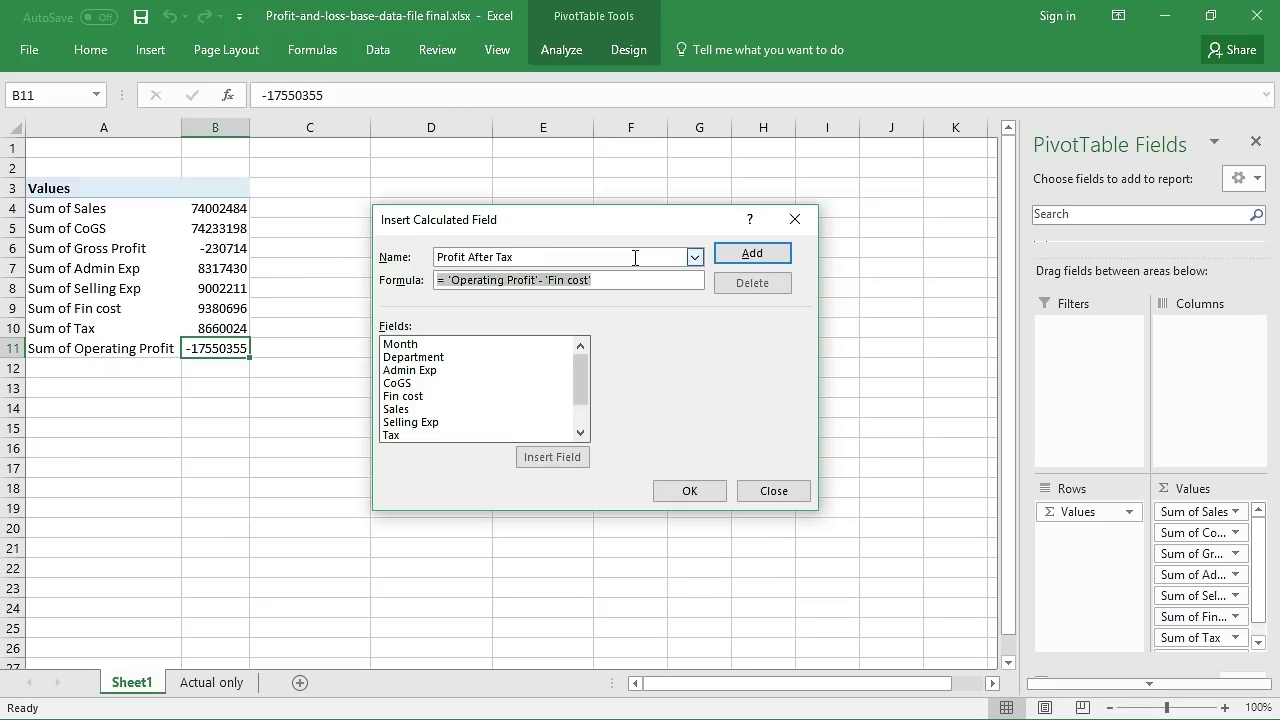
key("BackSpace")
type("=")
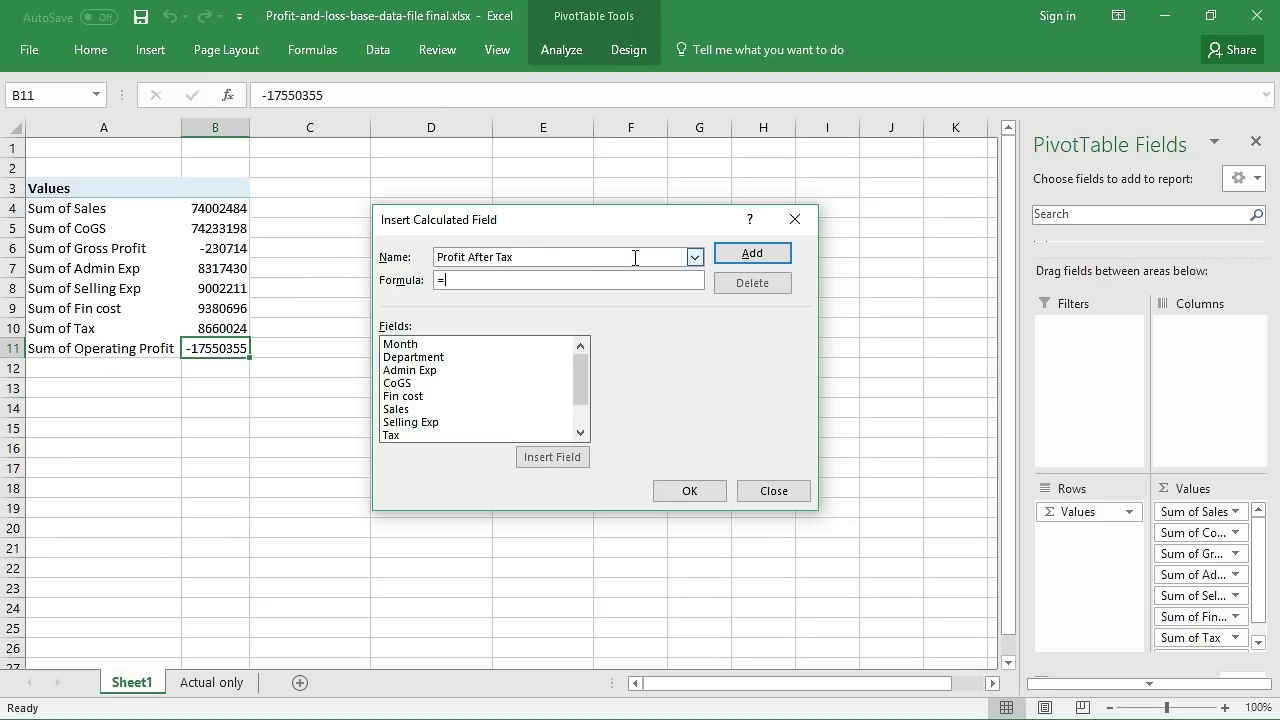
scroll(503, 406, "down", 1)
double_click(475, 435)
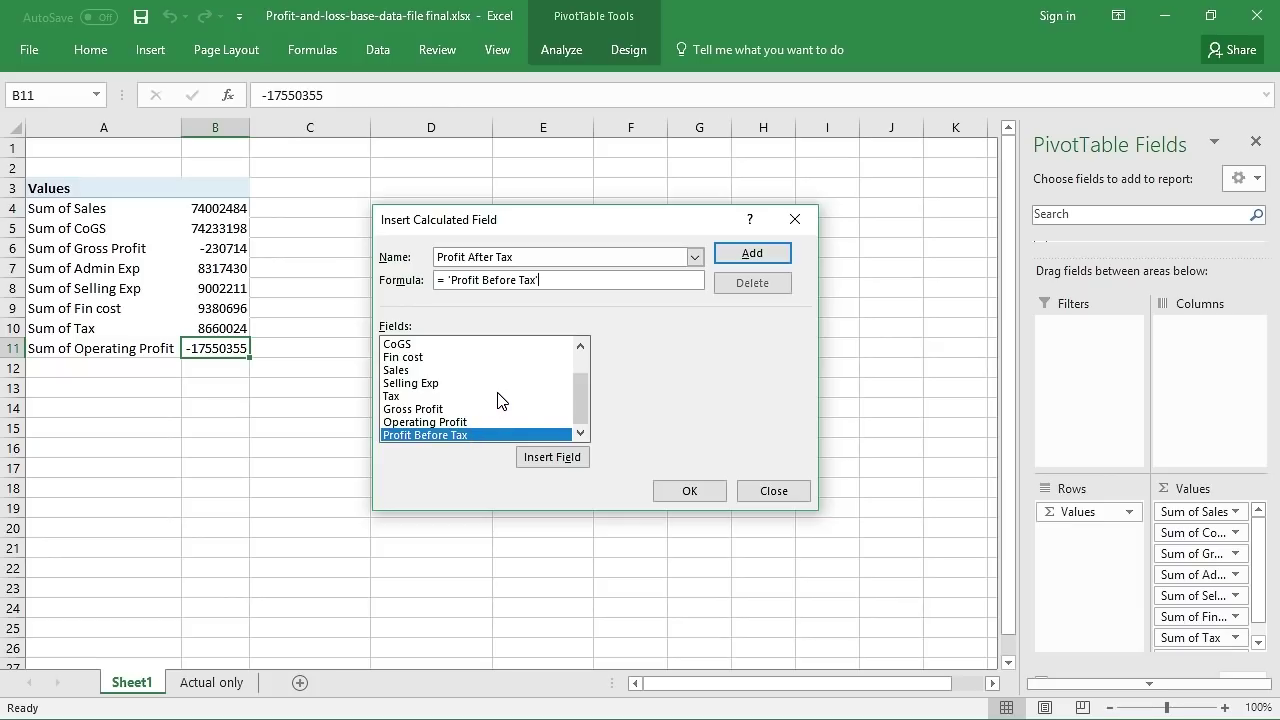
type("-")
double_click(463, 397)
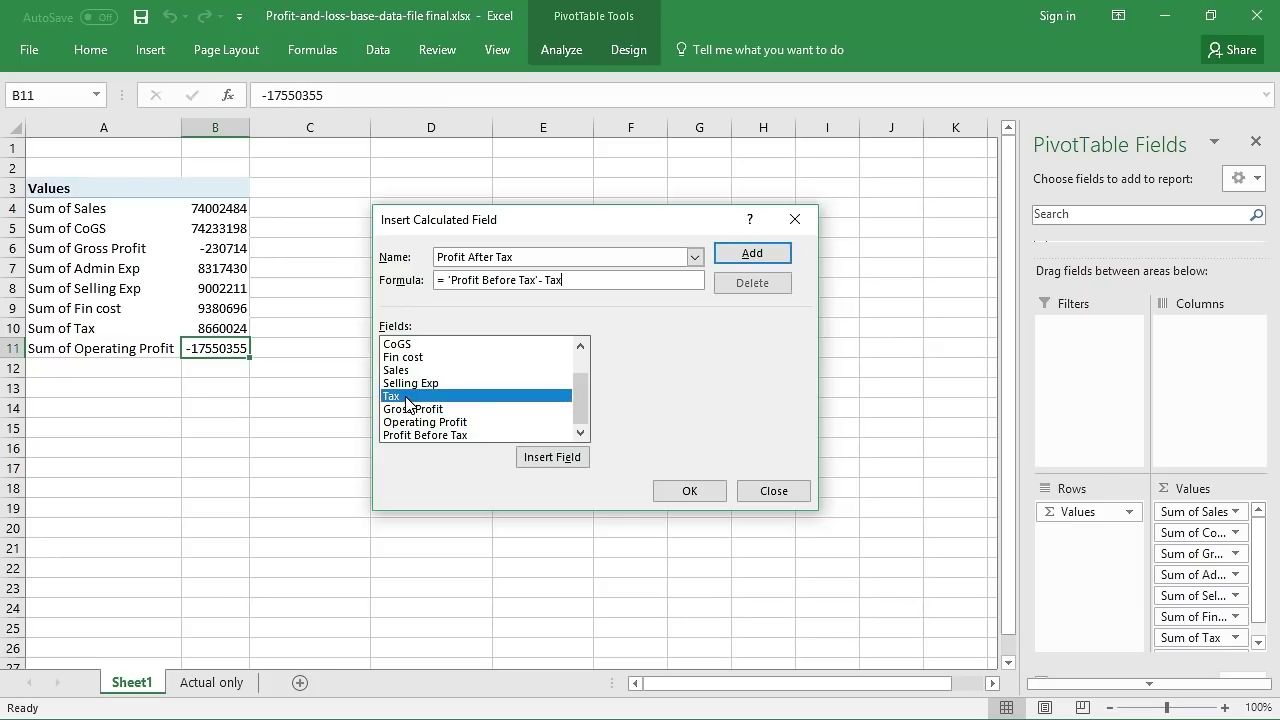
left_click(738, 256)
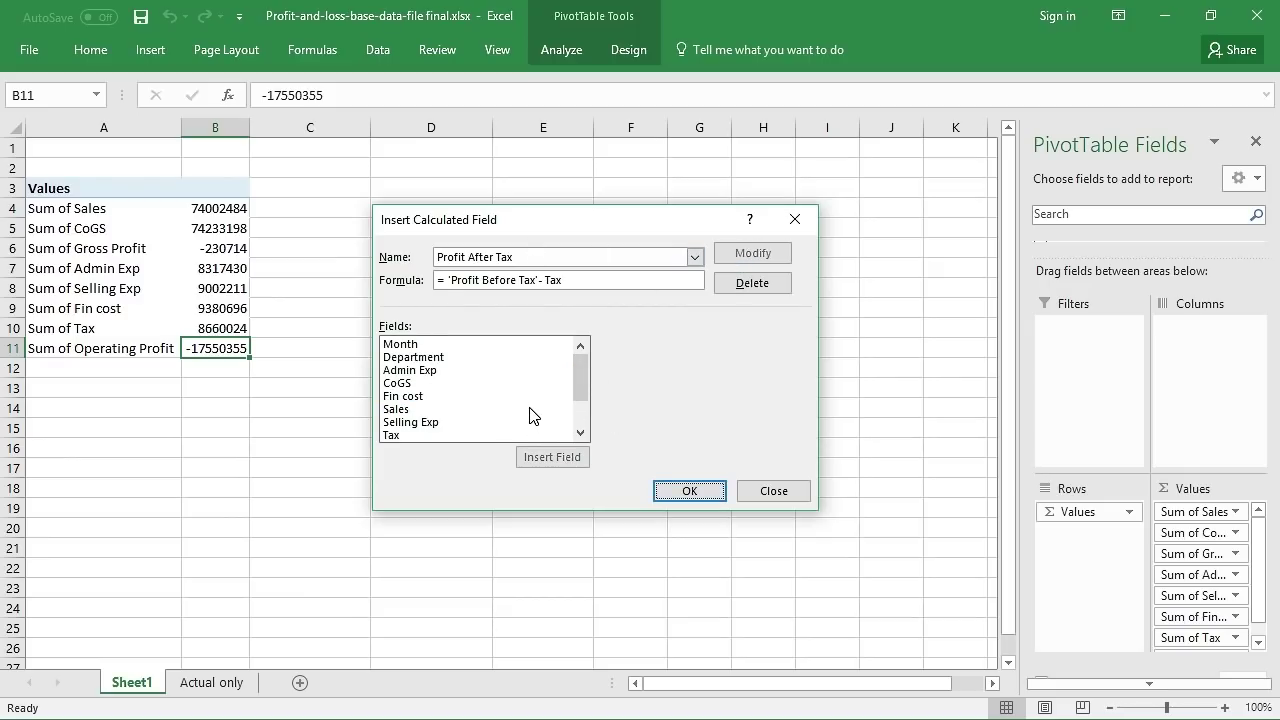
left_click(689, 490)
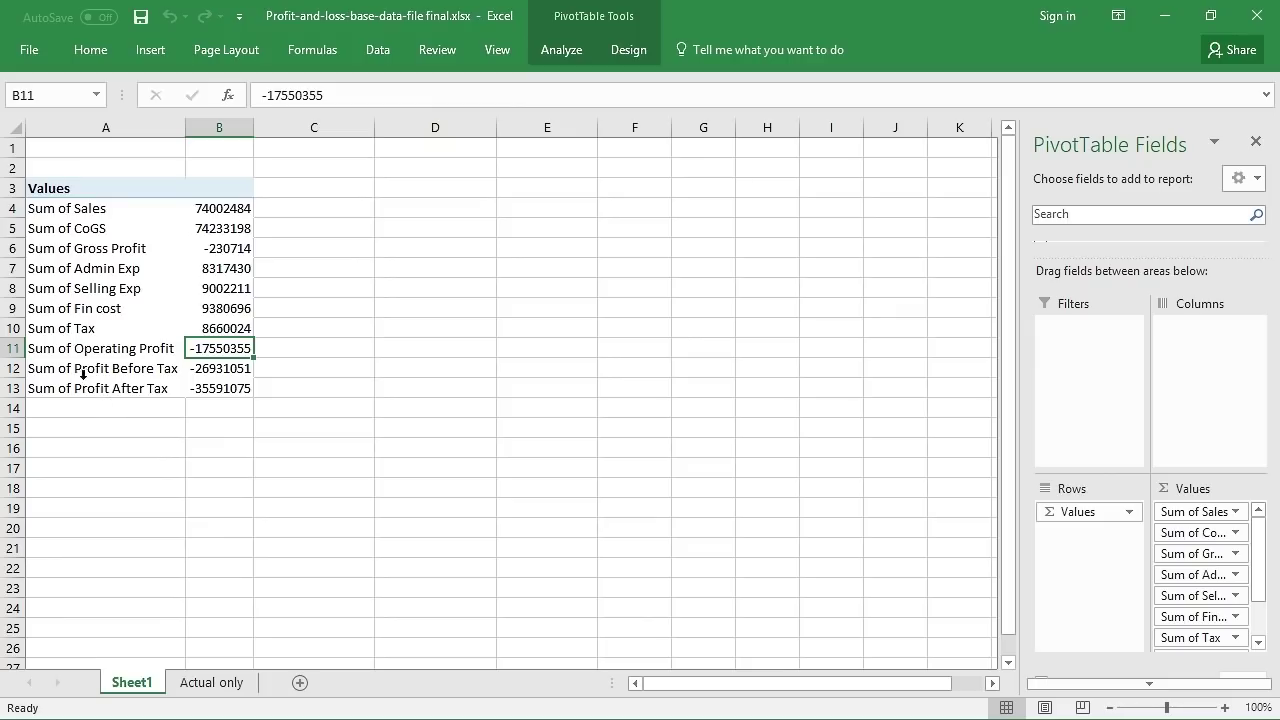
- Move the Sum of Operating Profit row directly below Sum of Selling Exp and the Sum of Profit Before Tax row directly below Sum of Fin cost
left_click(118, 348)
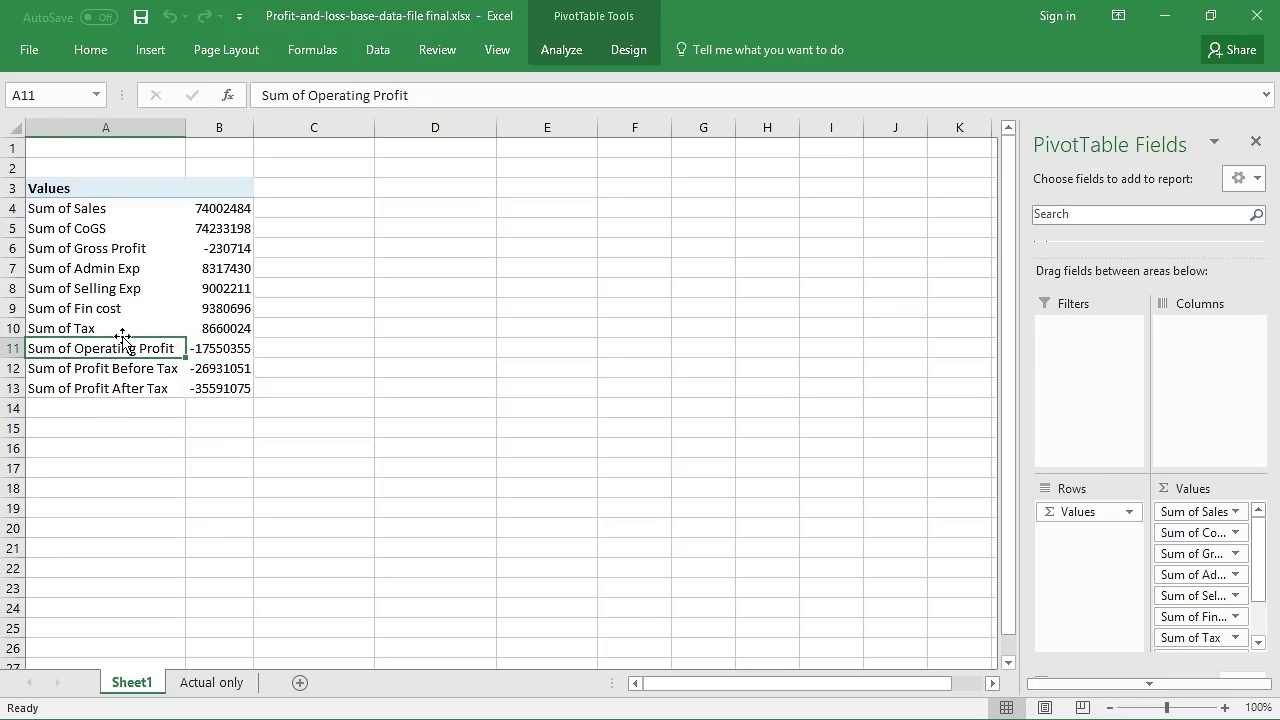
left_click_drag(122, 338, 124, 295)
left_click(136, 368)
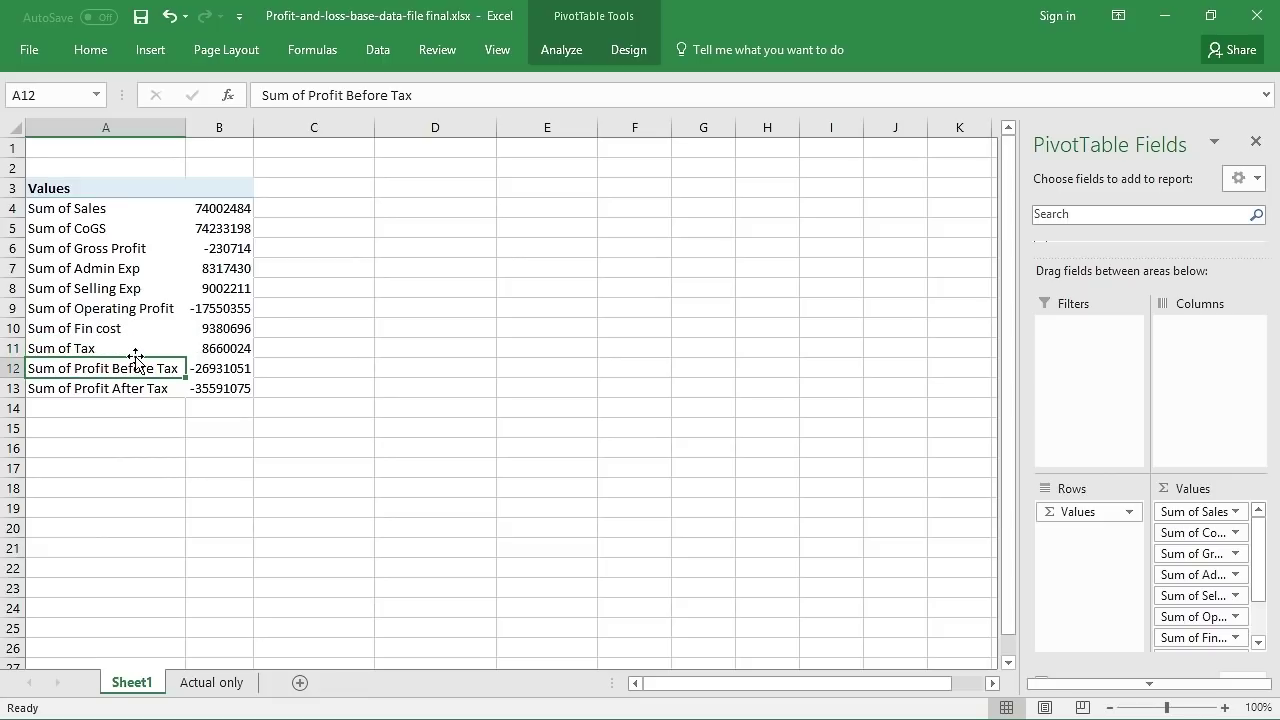
left_click_drag(136, 358, 143, 342)
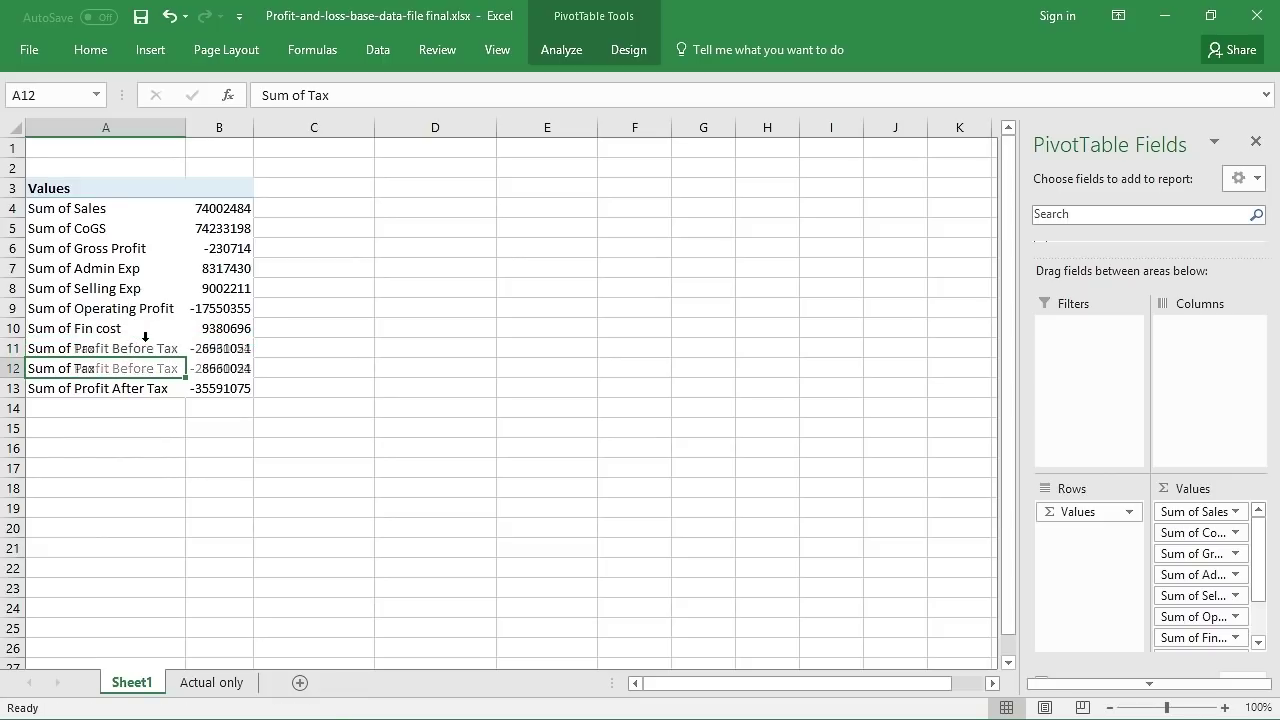
- Replace every "Sum of" in the pivot table labels with a blank space using Replace All
left_click(294, 386)
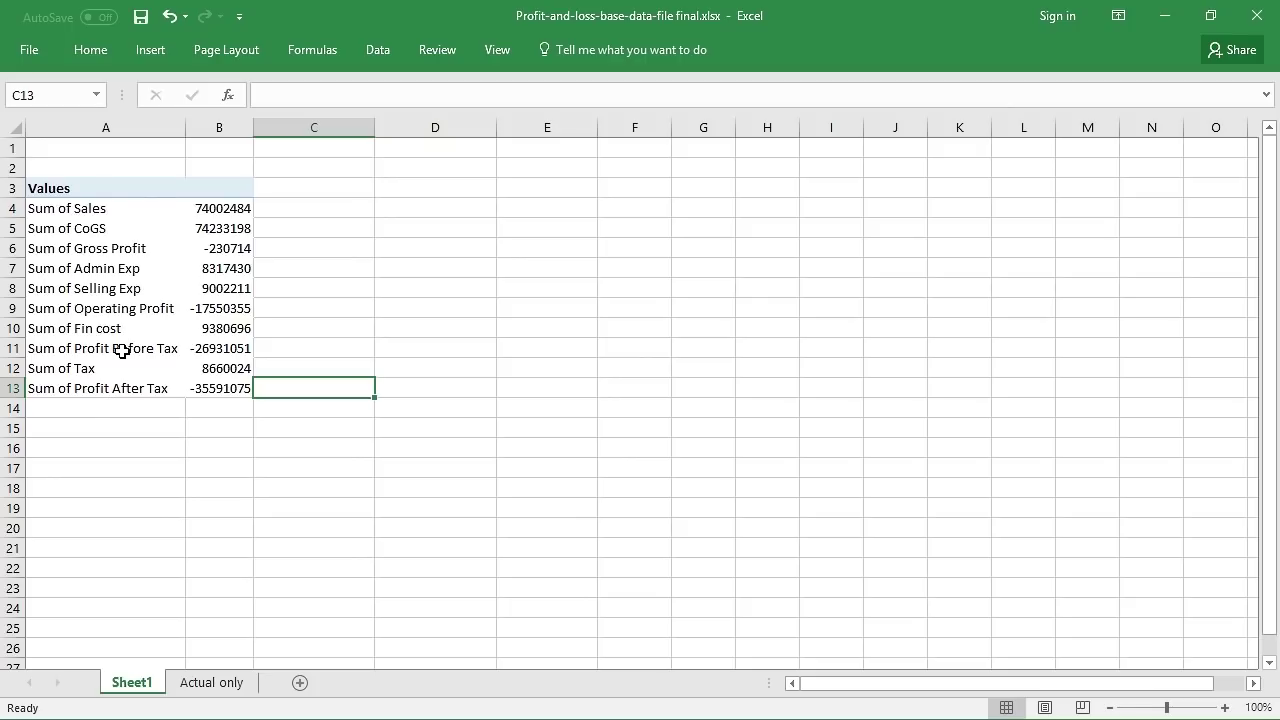
left_click(79, 53)
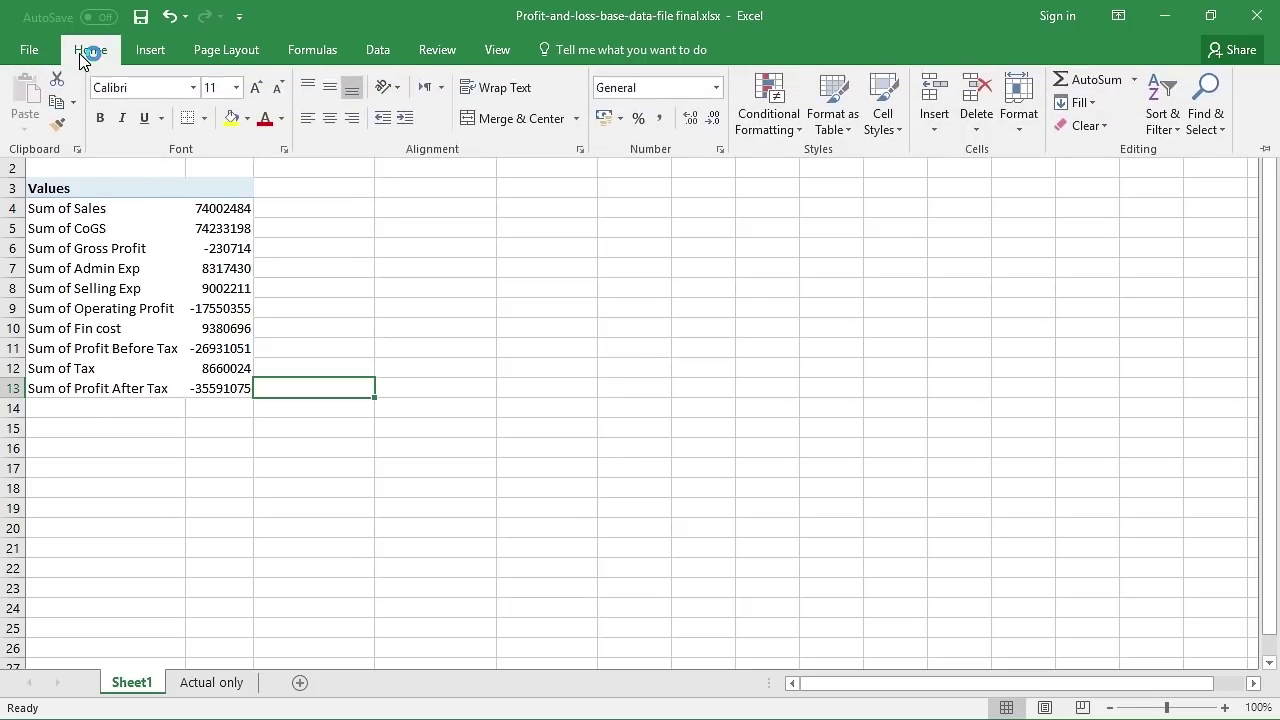
left_click(1216, 134)
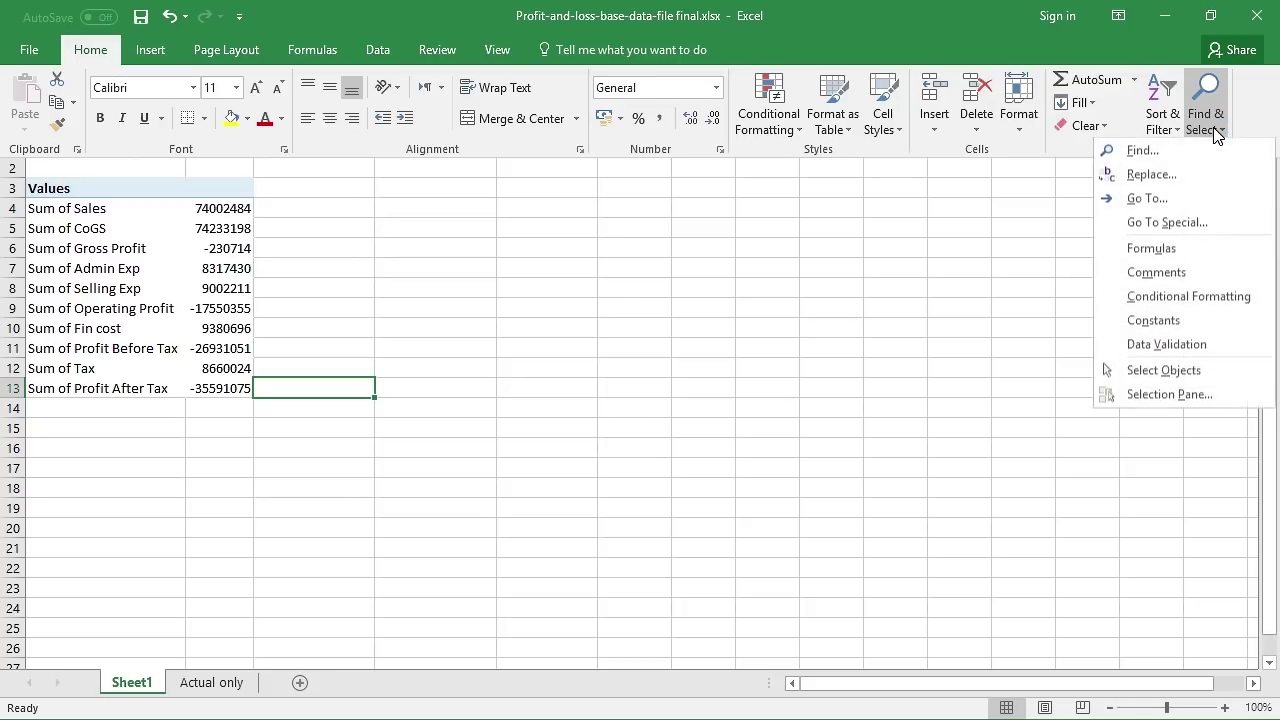
left_click(1195, 174)
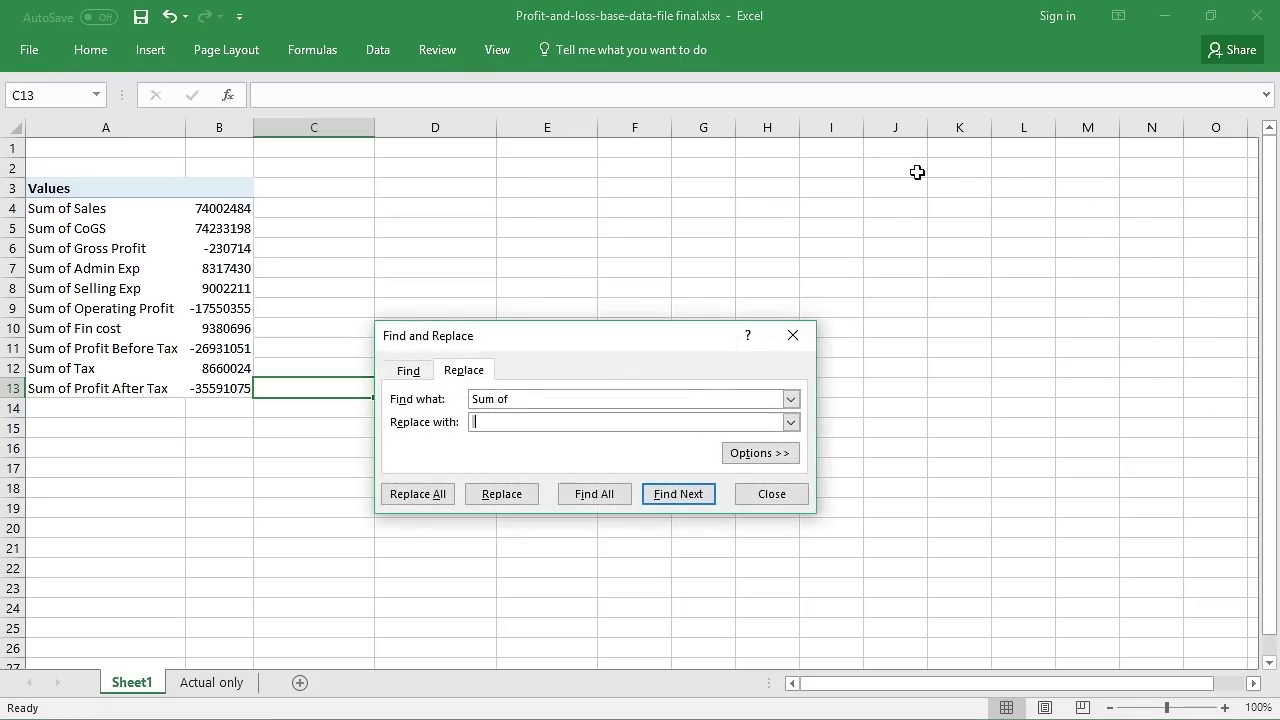
left_click(529, 401)
left_click(531, 418)
left_click(424, 500)
left_click(630, 427)
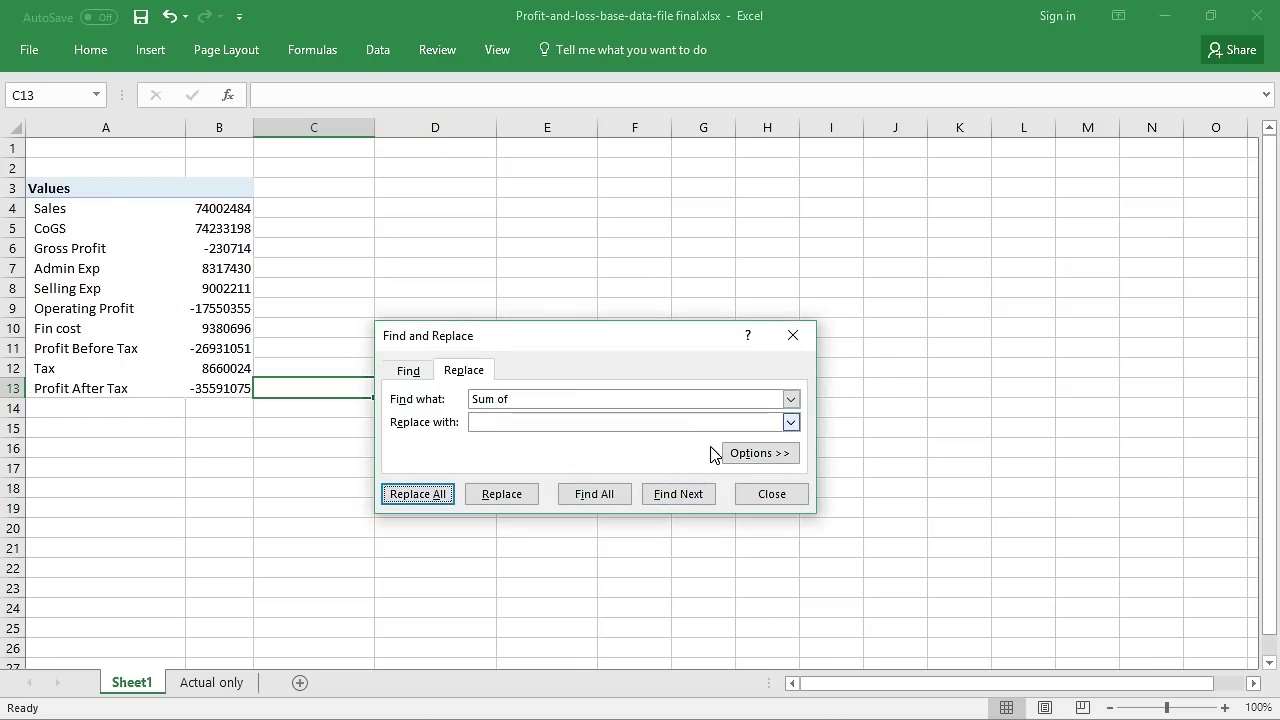
left_click(788, 495)
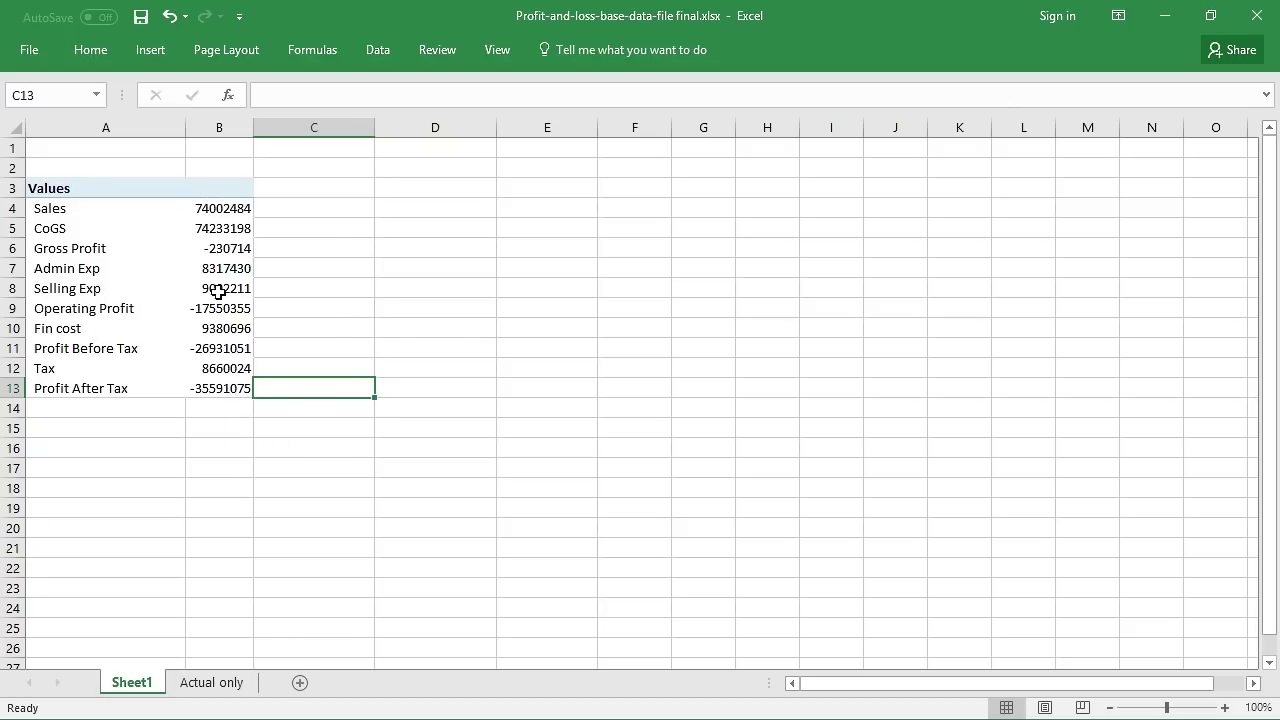
- Apply the custom number format #,###;(#,###) to the pivot table's value column
mouse_move(216, 249)
left_click(218, 177)
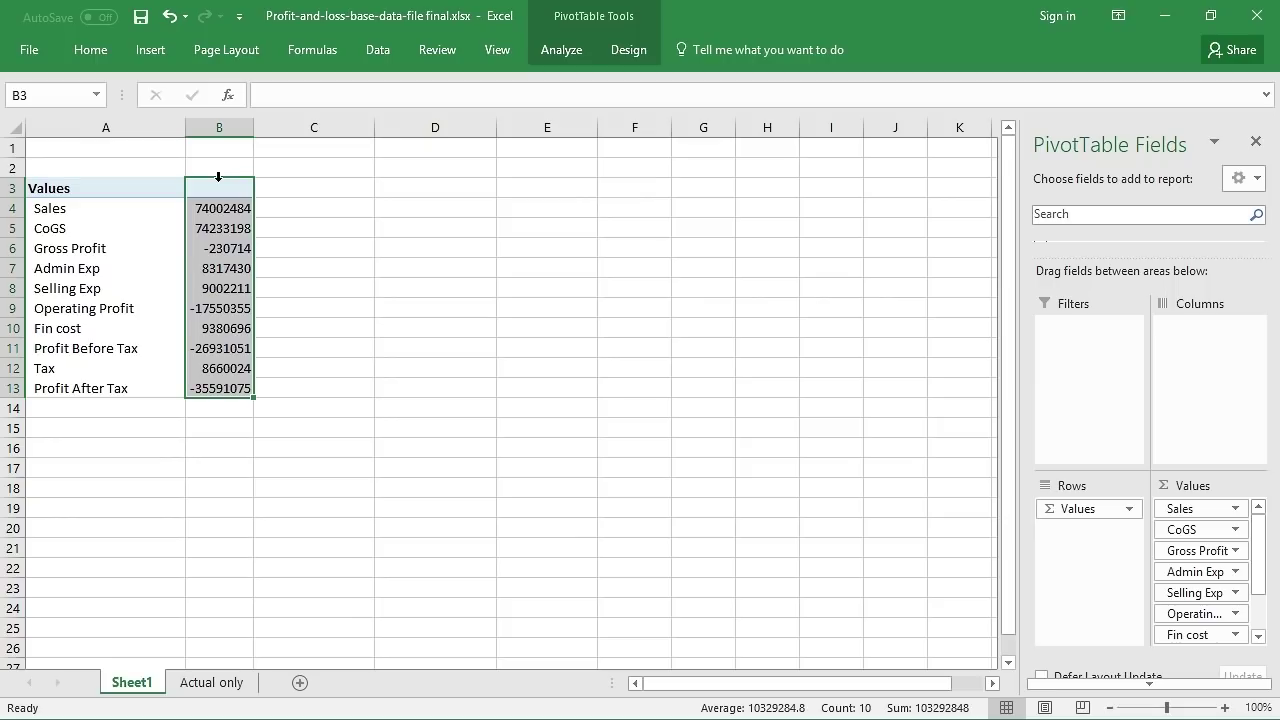
key("ctrl+1")
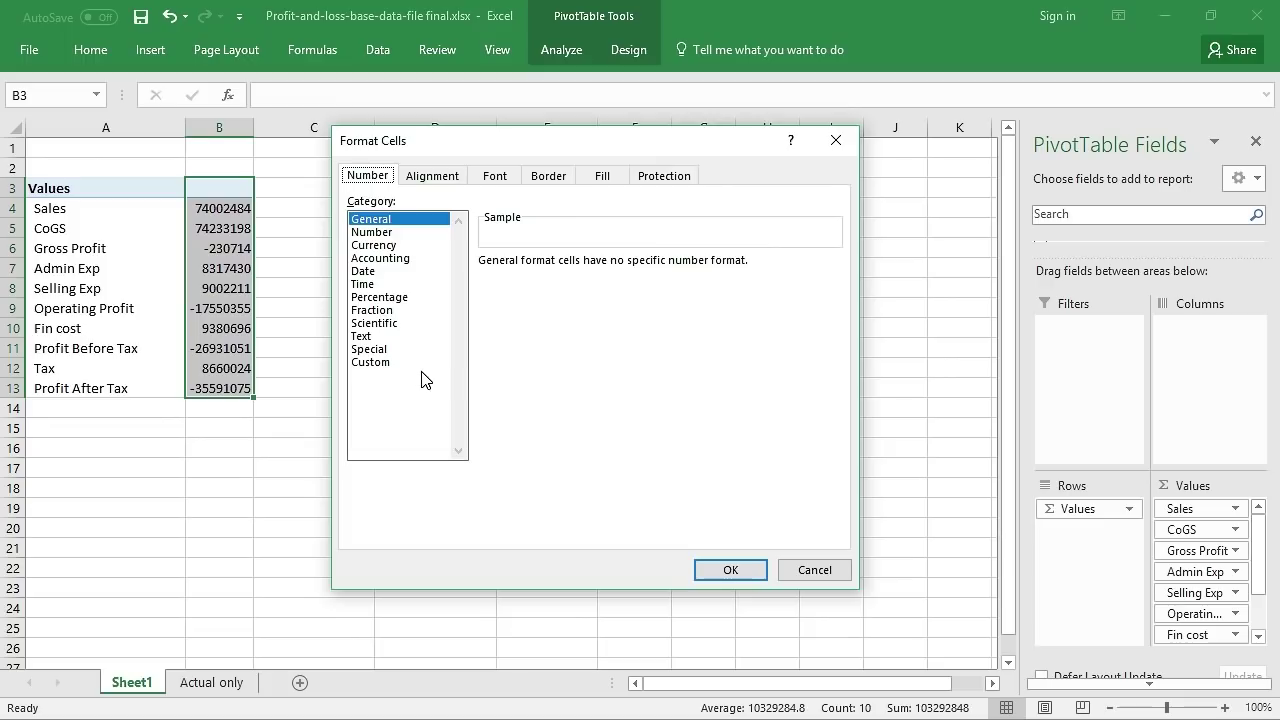
left_click(371, 231)
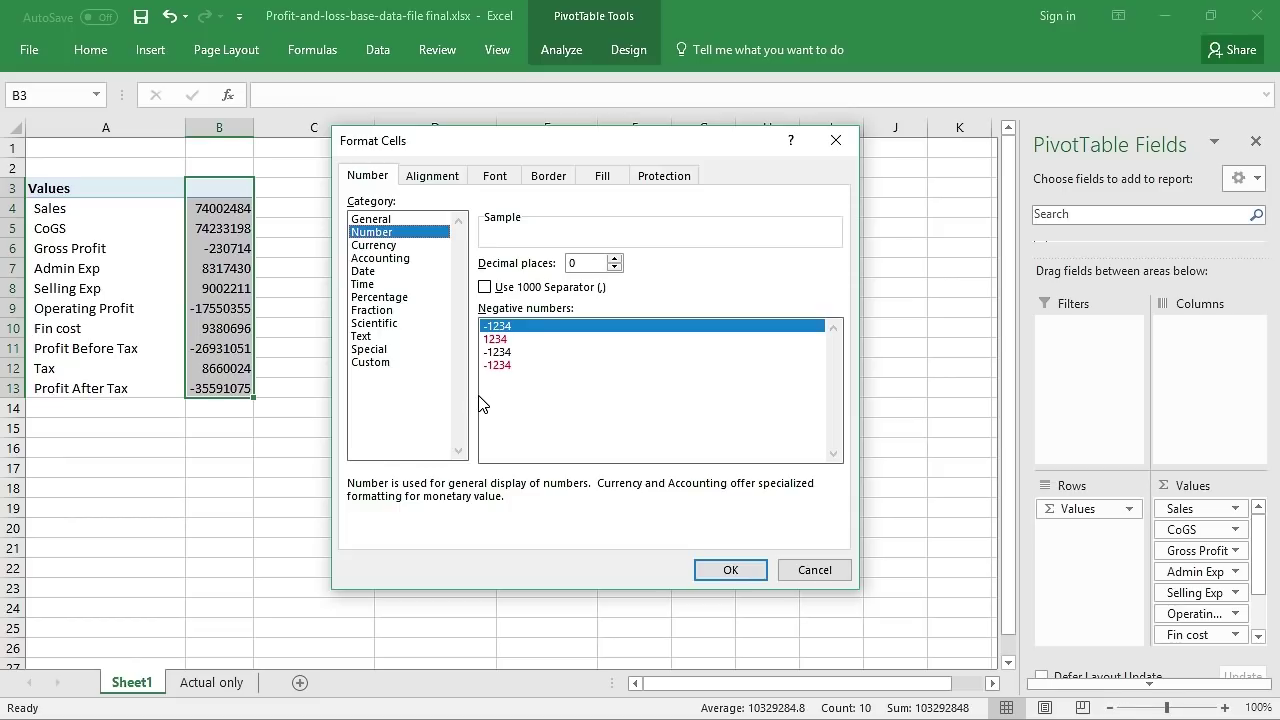
left_click(371, 362)
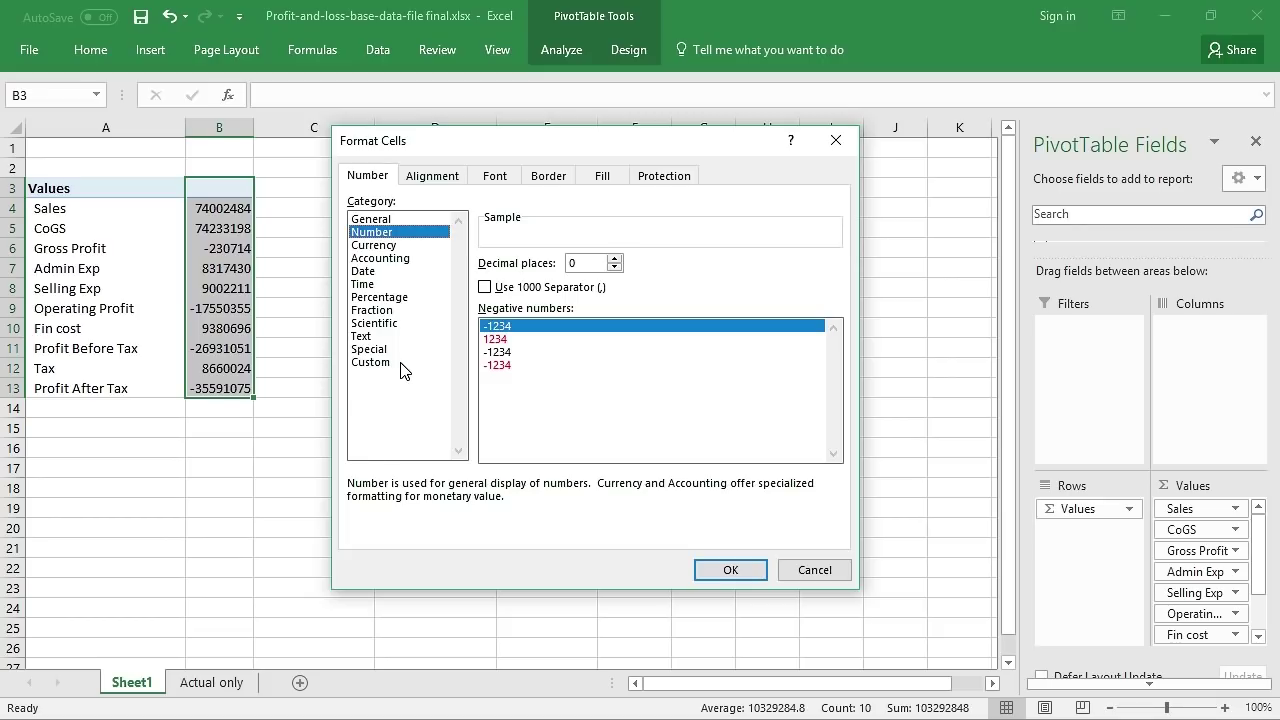
left_click(400, 364)
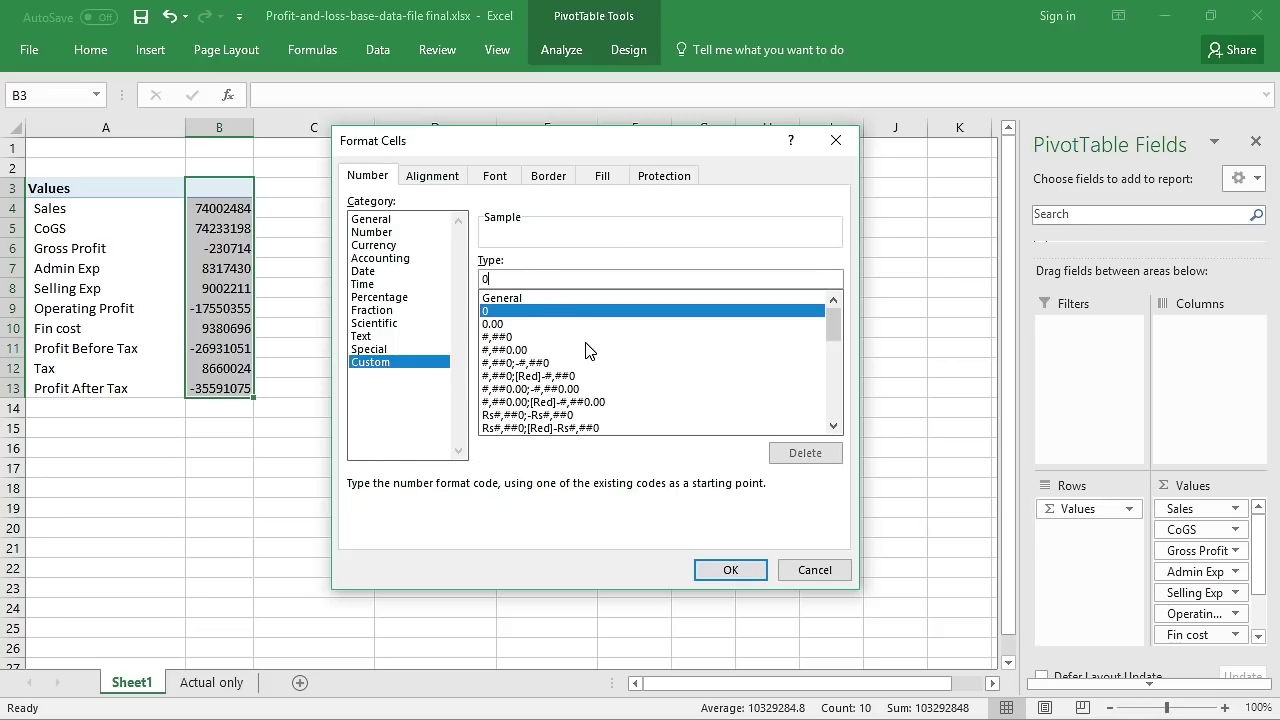
key("BackSpace")
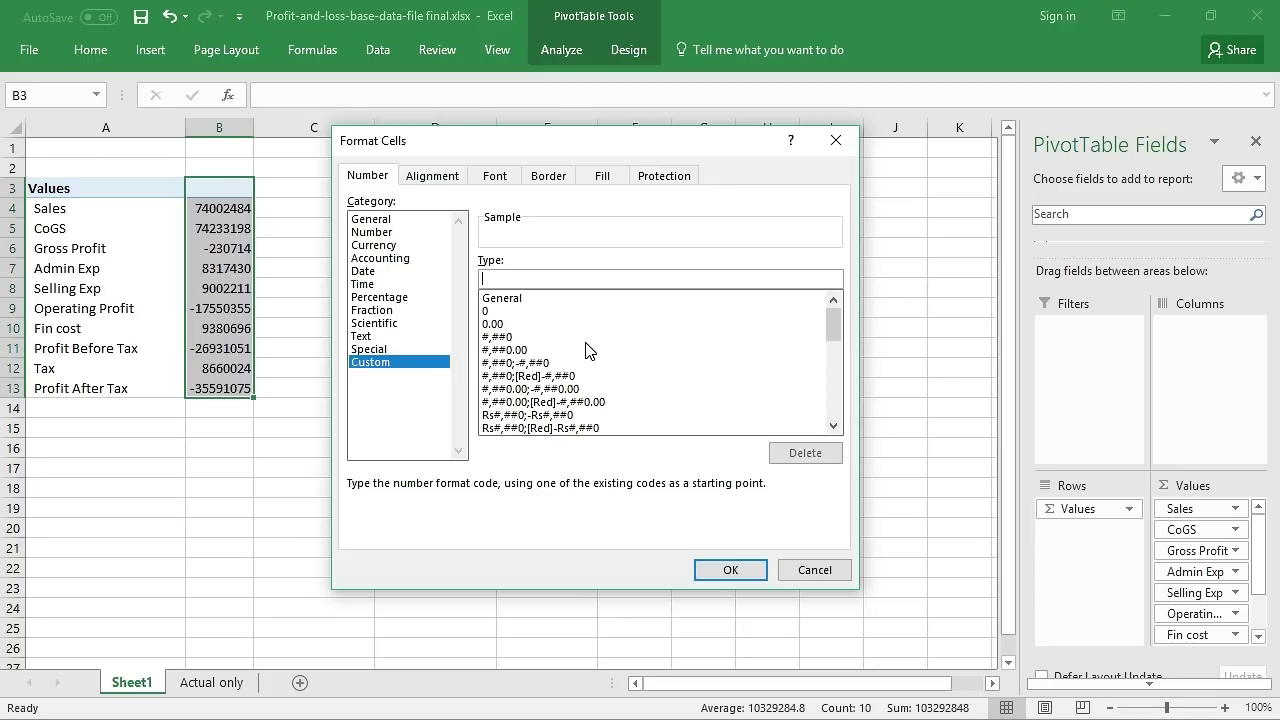
type("#")
type("###;(#,###")
left_click(740, 569)
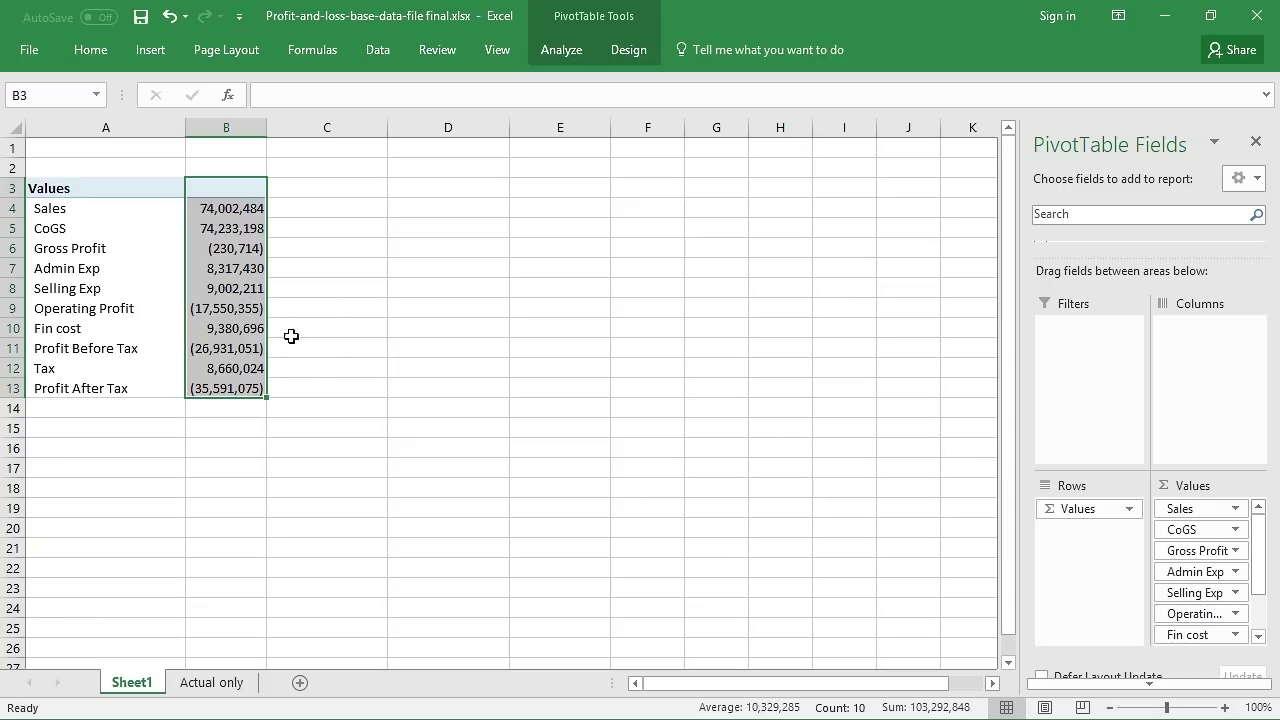
- Change the value column's custom number format to #,###_);(#,###) so positive and bracketed negative figures align
left_click(249, 287)
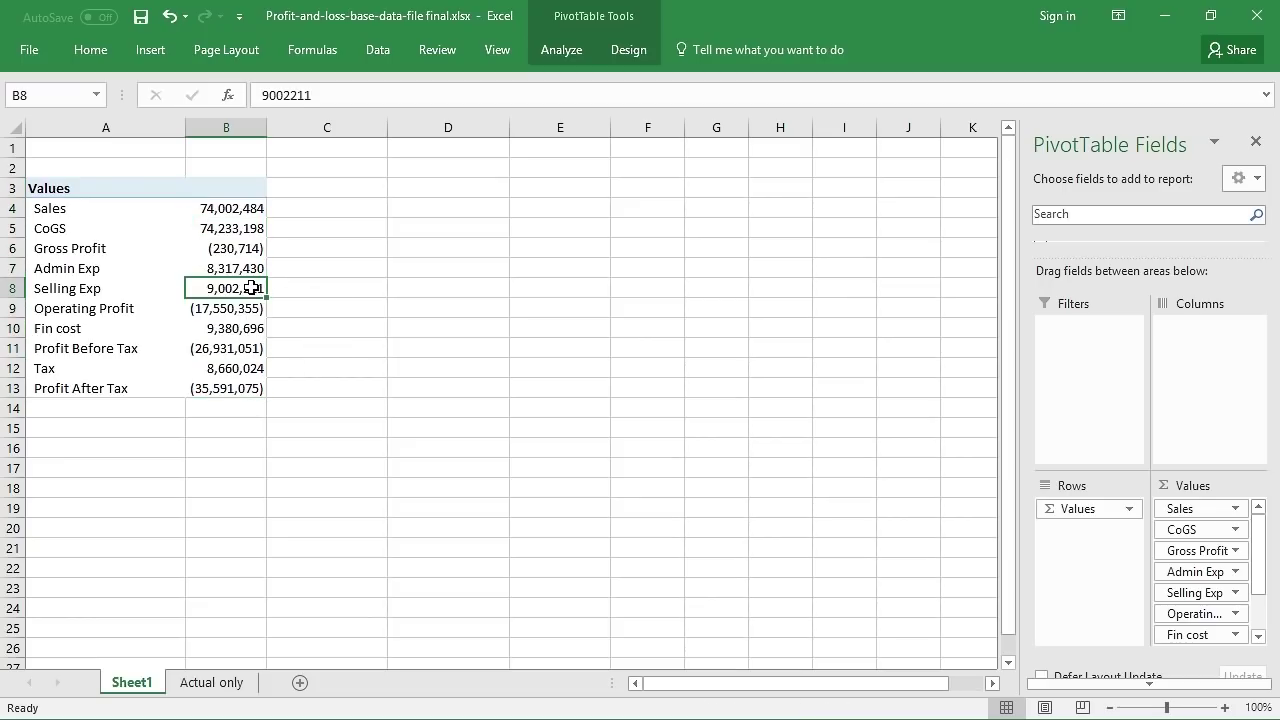
left_click_drag(246, 300, 256, 322)
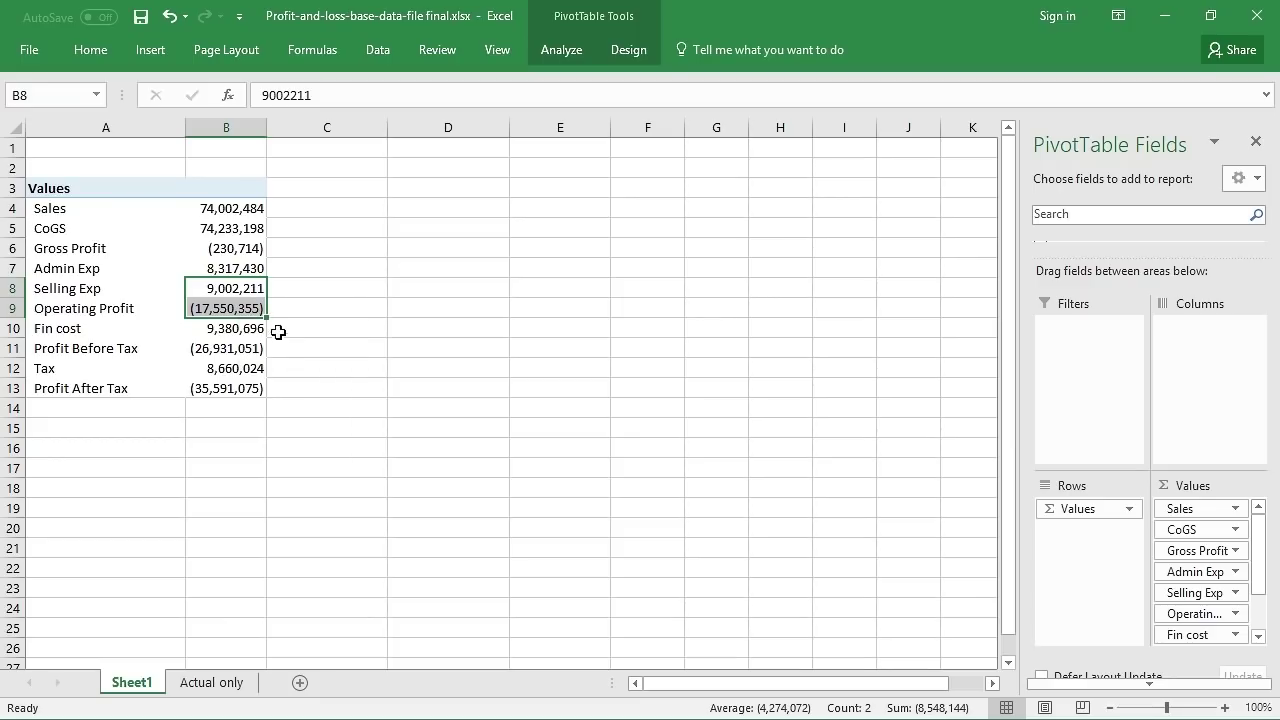
left_click(228, 176)
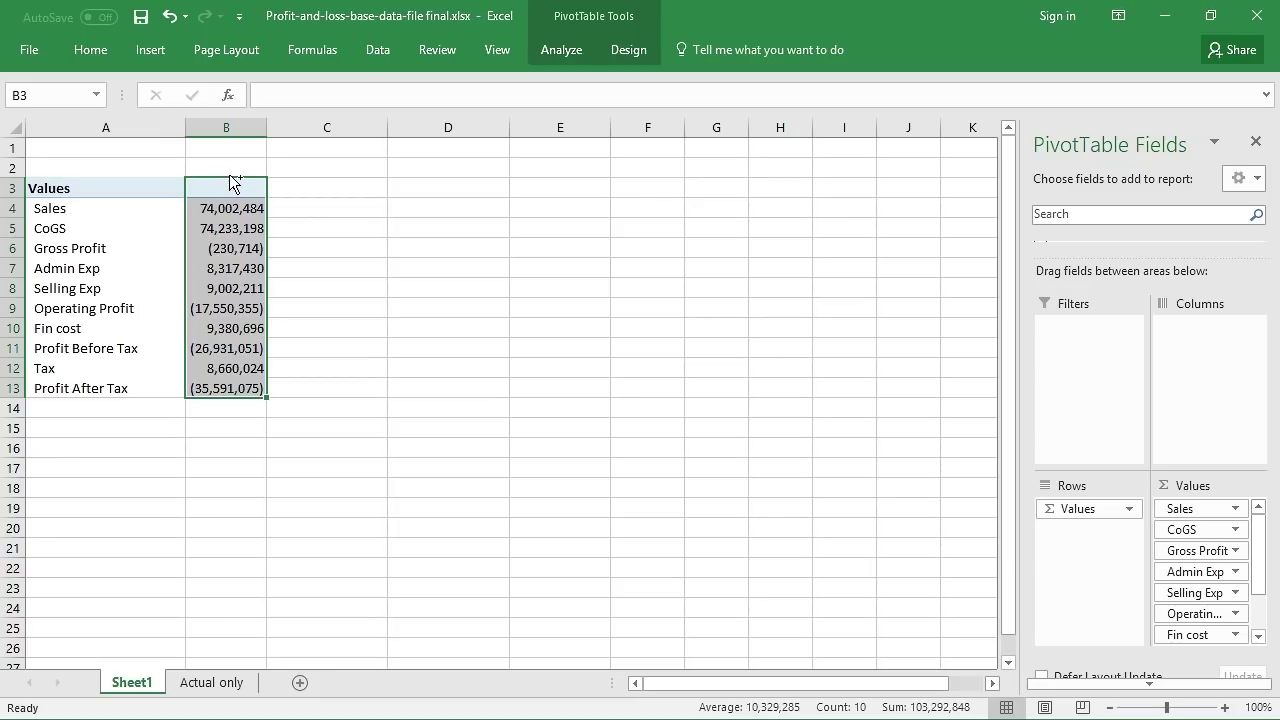
key("ctrl+1")
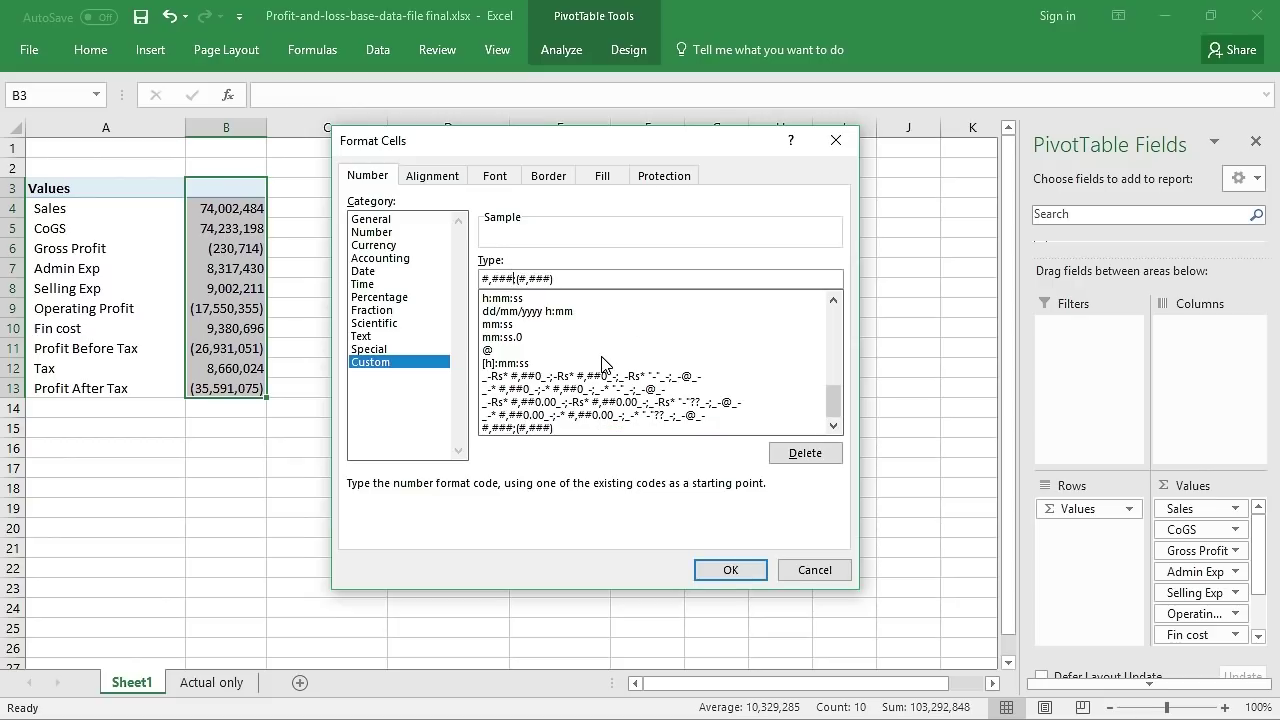
type("_)")
left_click(711, 570)
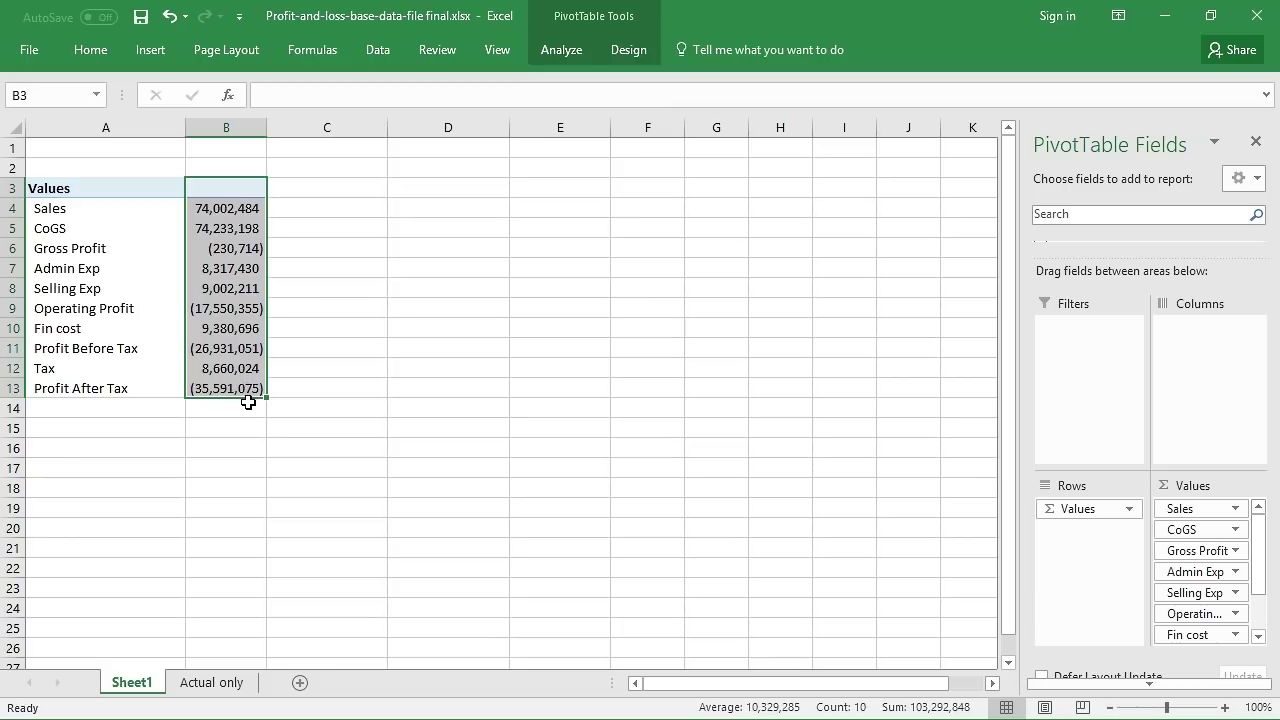
left_click(270, 430)
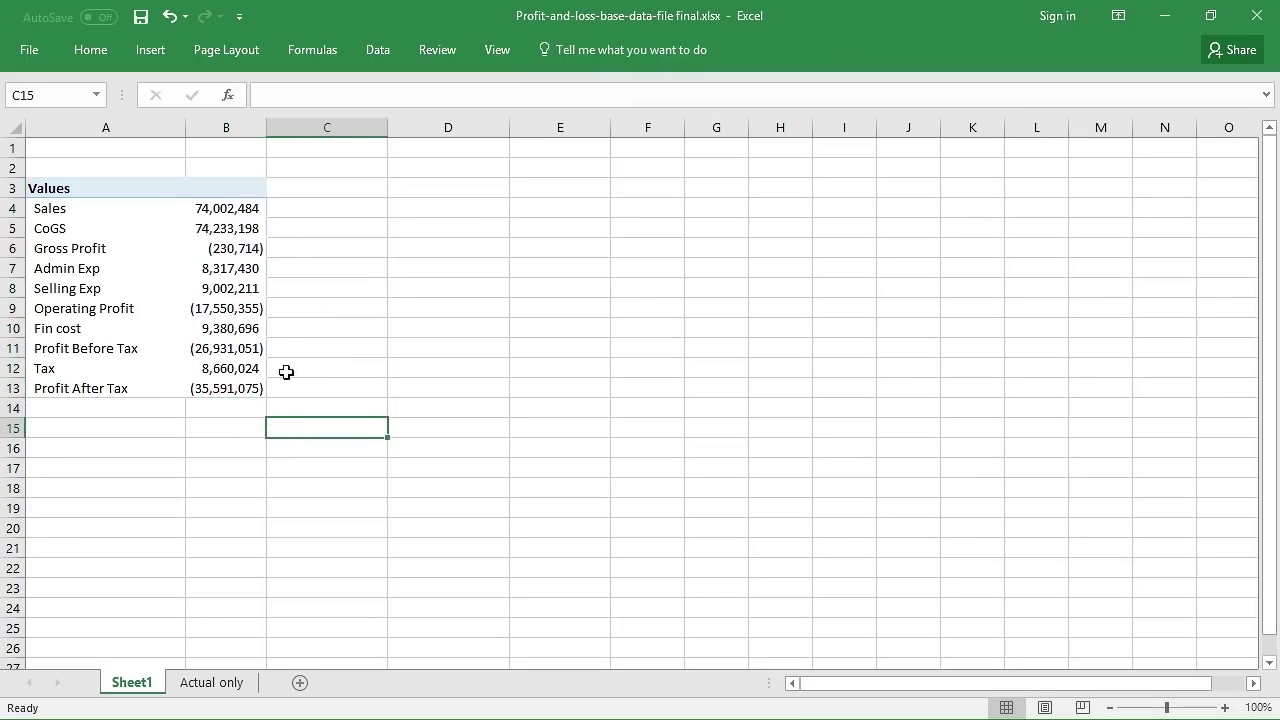
- Add a bottom border beneath the CoGS row of the pivot table, across its label and value
key("ctrl+z")
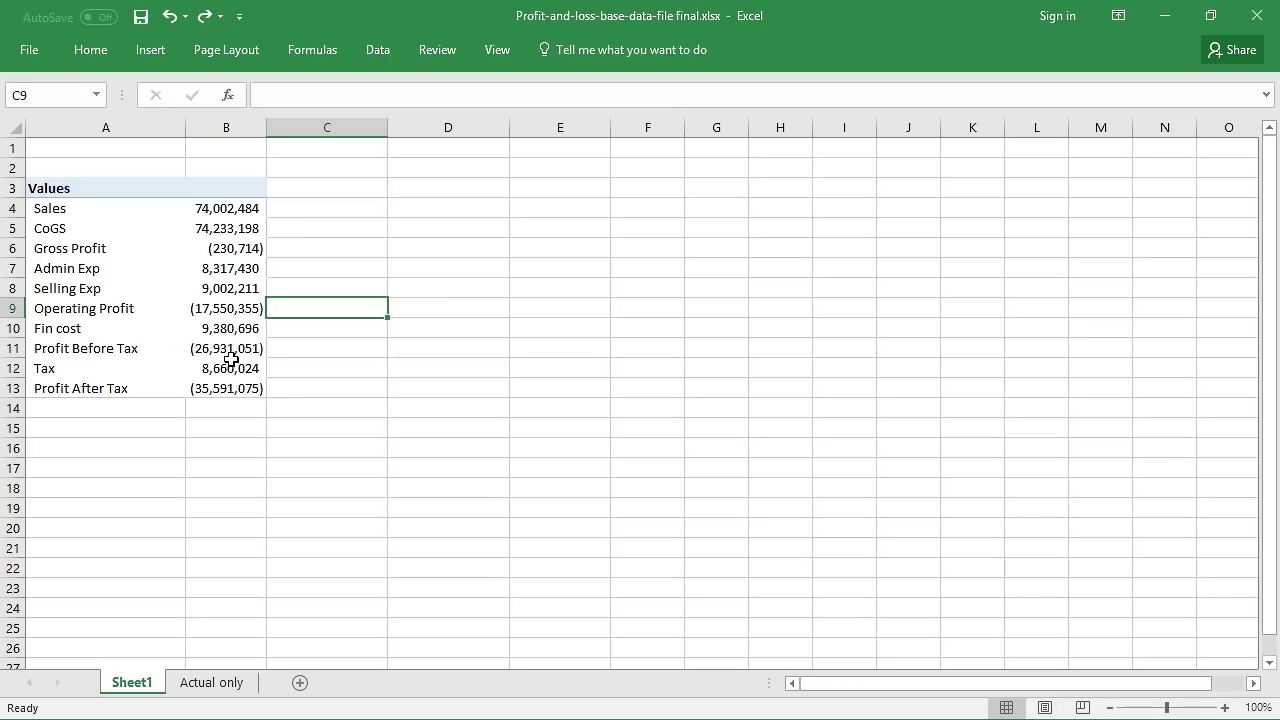
mouse_move(231, 359)
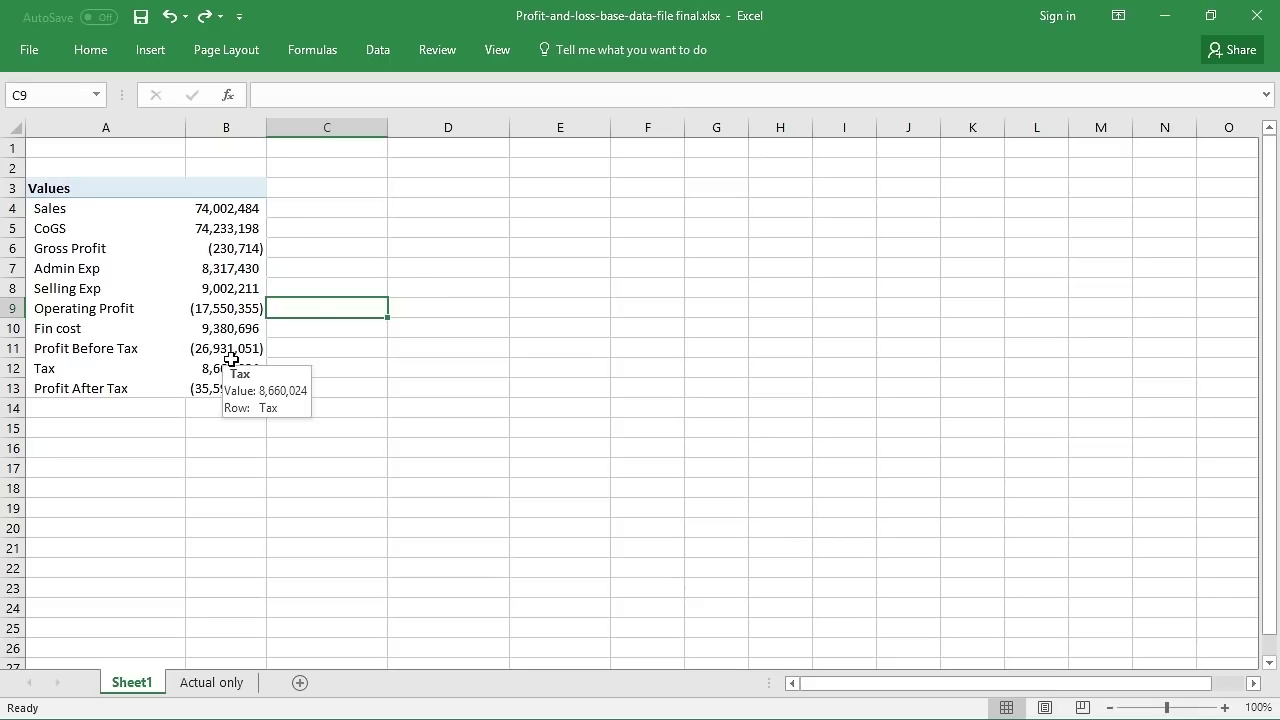
left_click(28, 229)
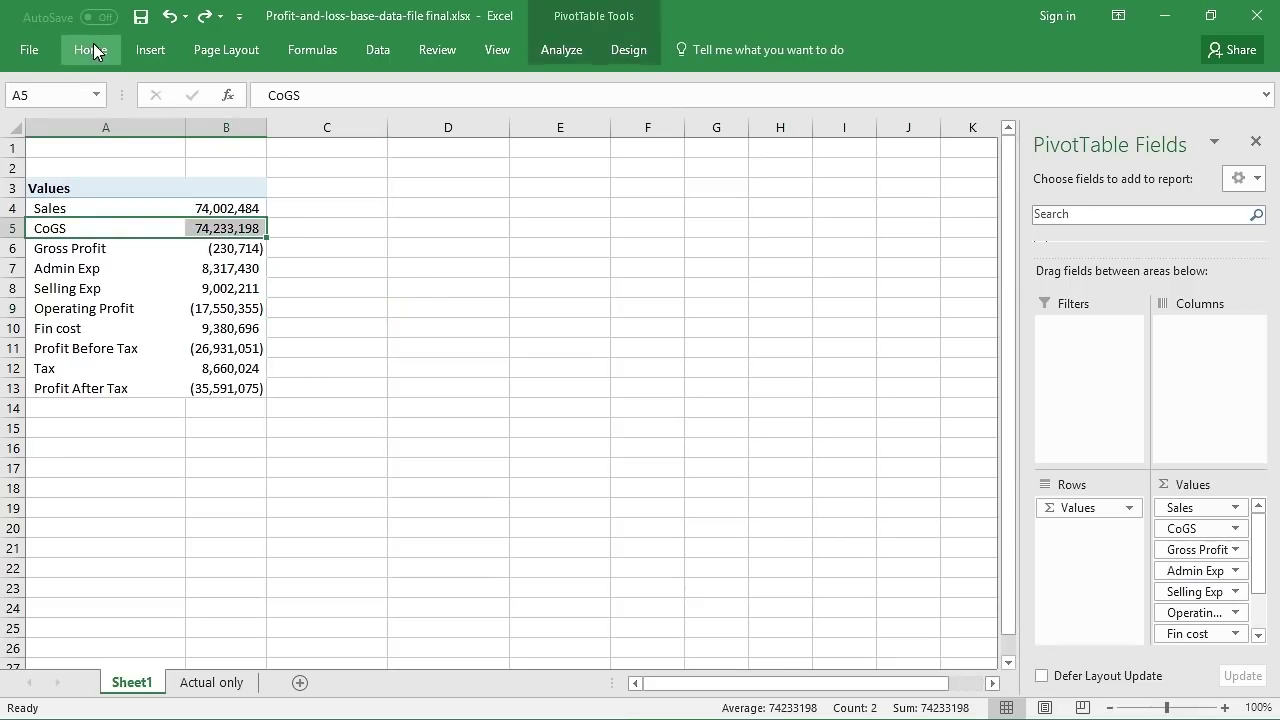
left_click(92, 50)
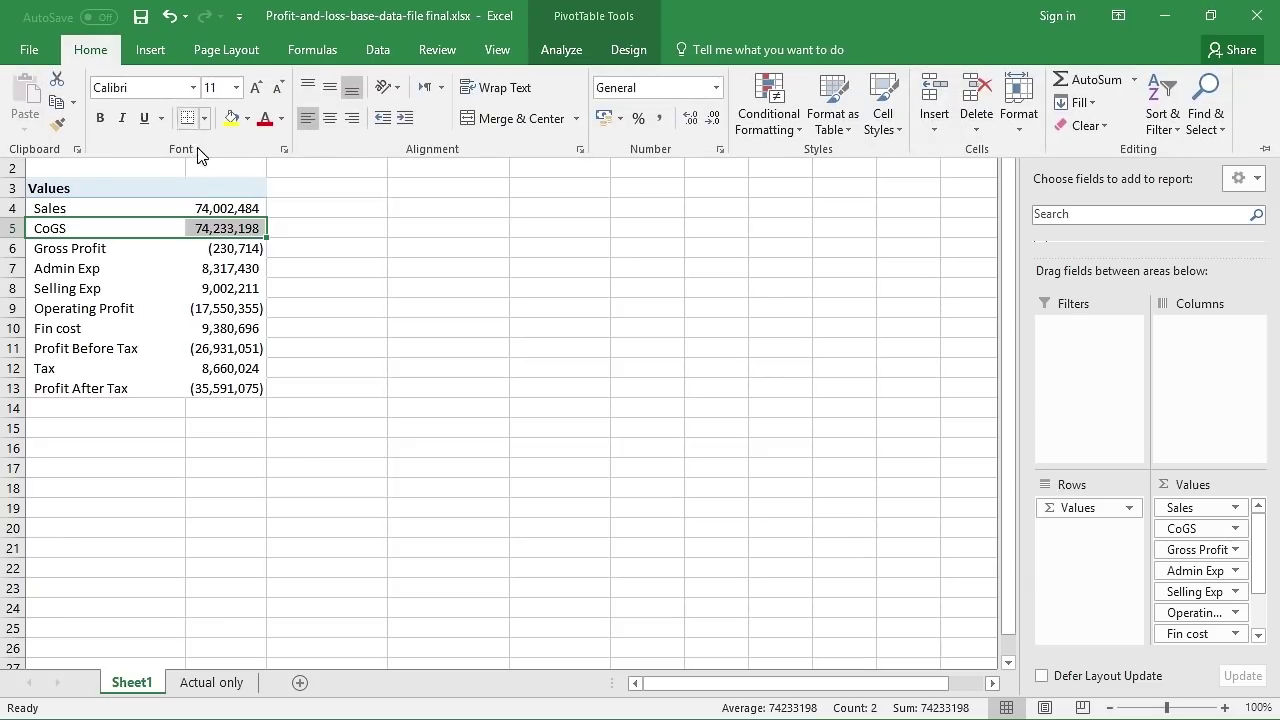
left_click(300, 309)
left_click(300, 309)
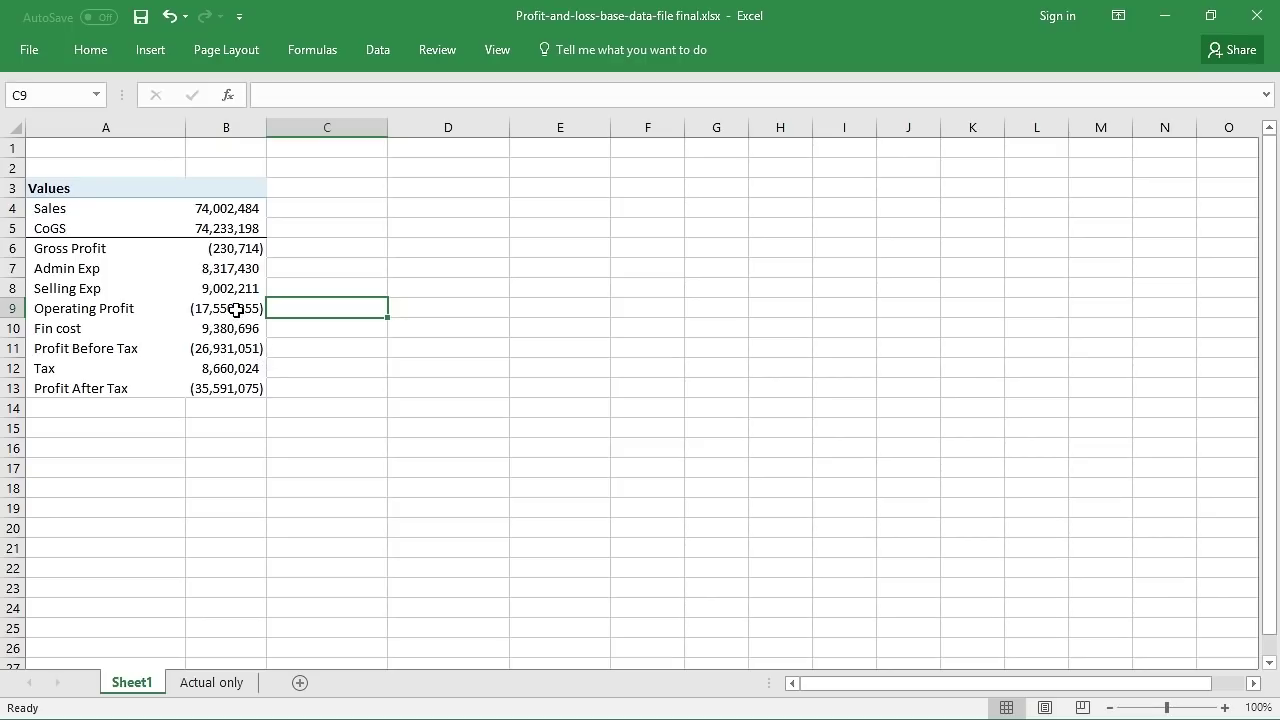
- Add bottom borders beneath the Selling Exp row and the Fin cost row of the pivot table
left_click(28, 291)
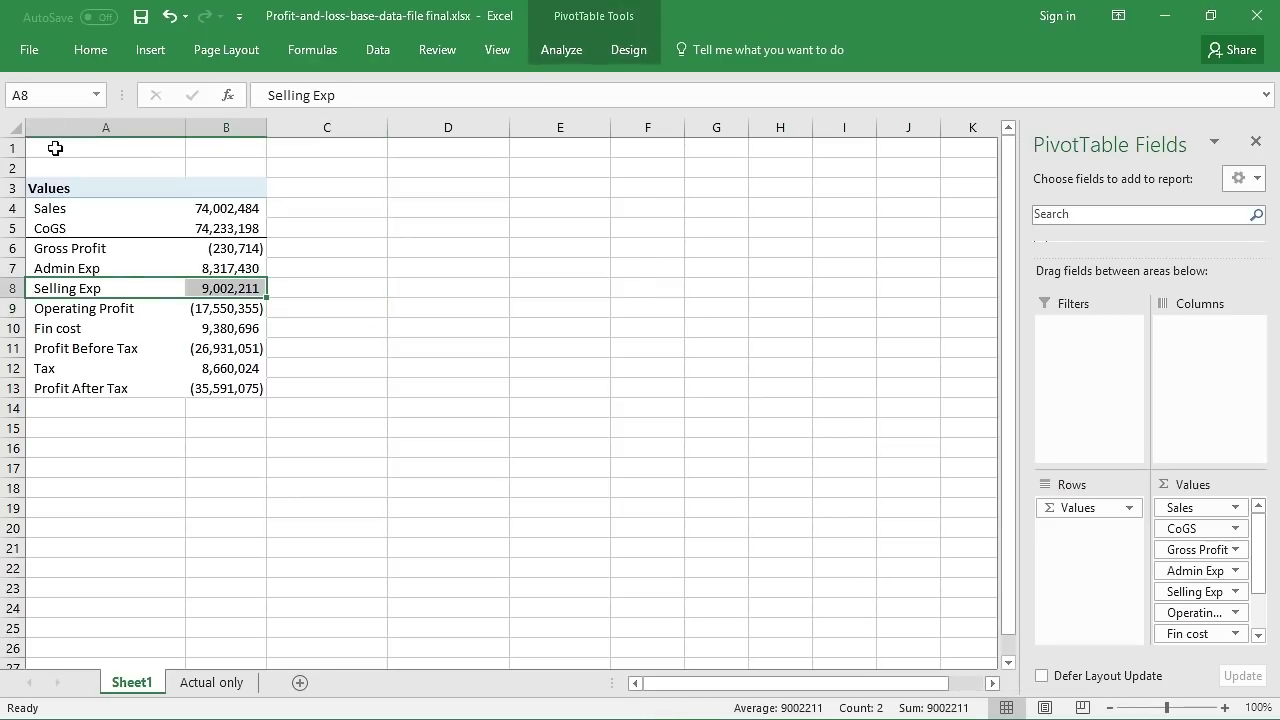
left_click(88, 50)
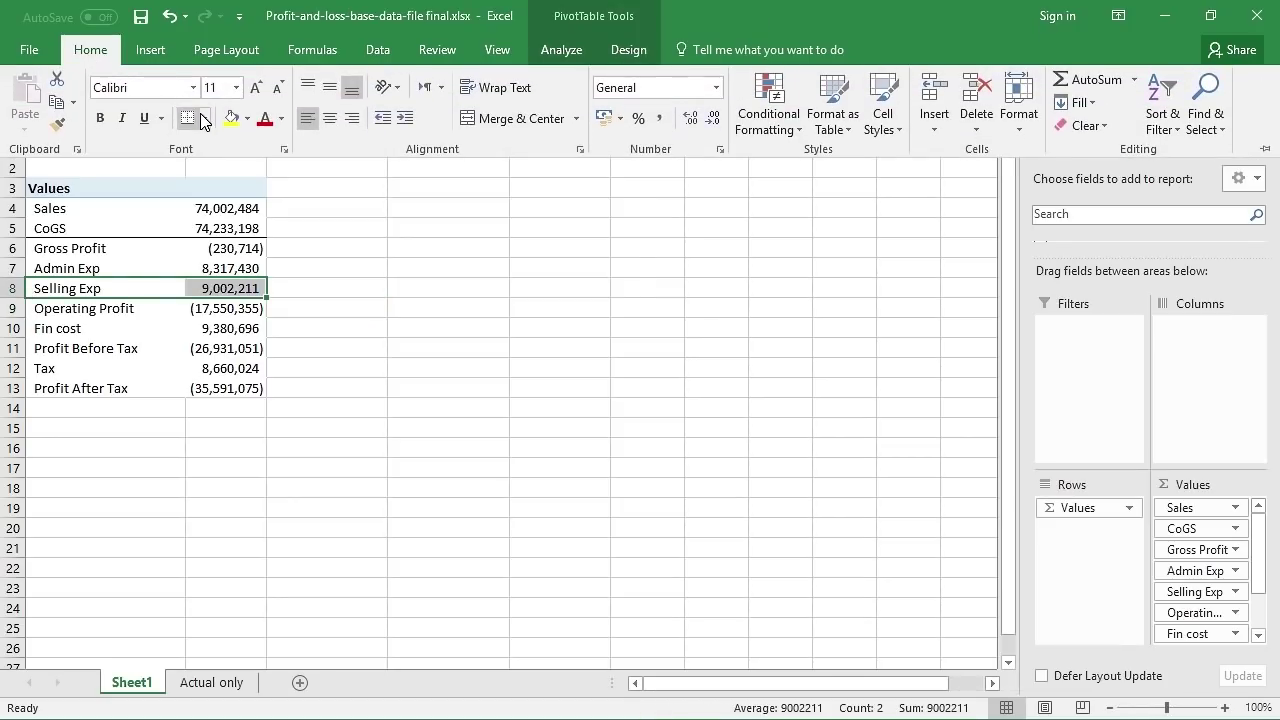
left_click(193, 356)
left_click(80, 369)
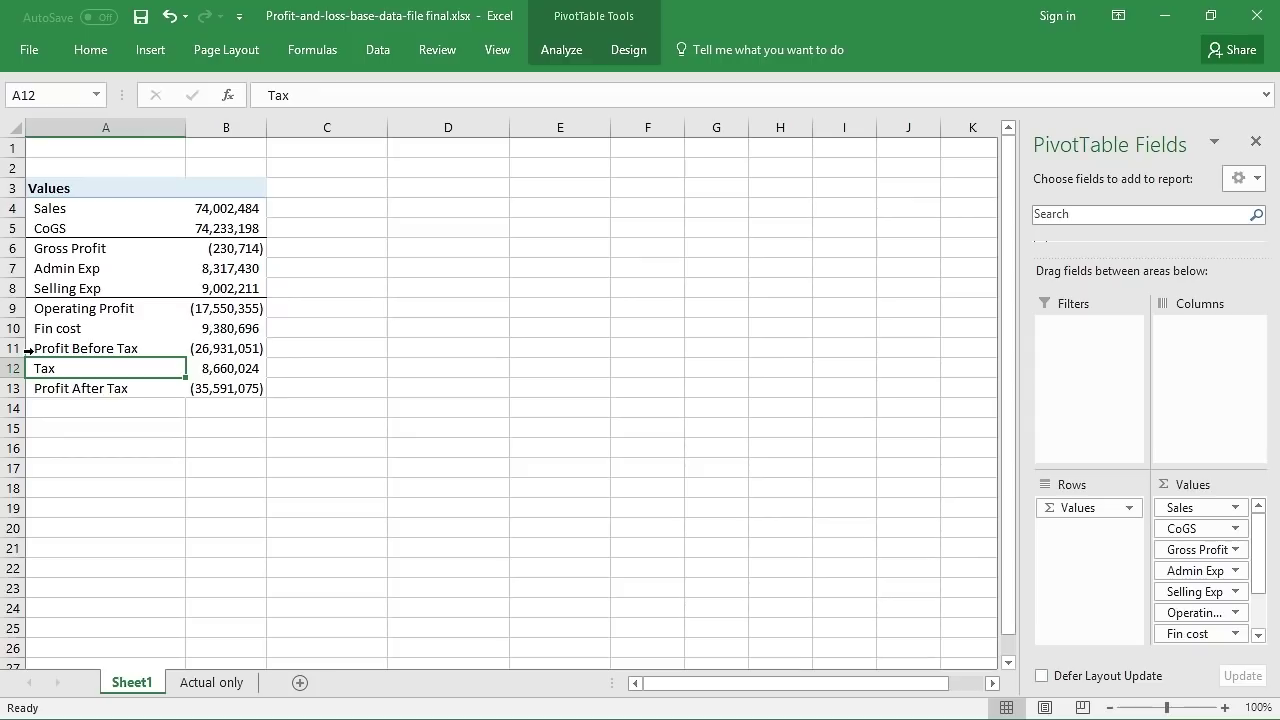
left_click(28, 354)
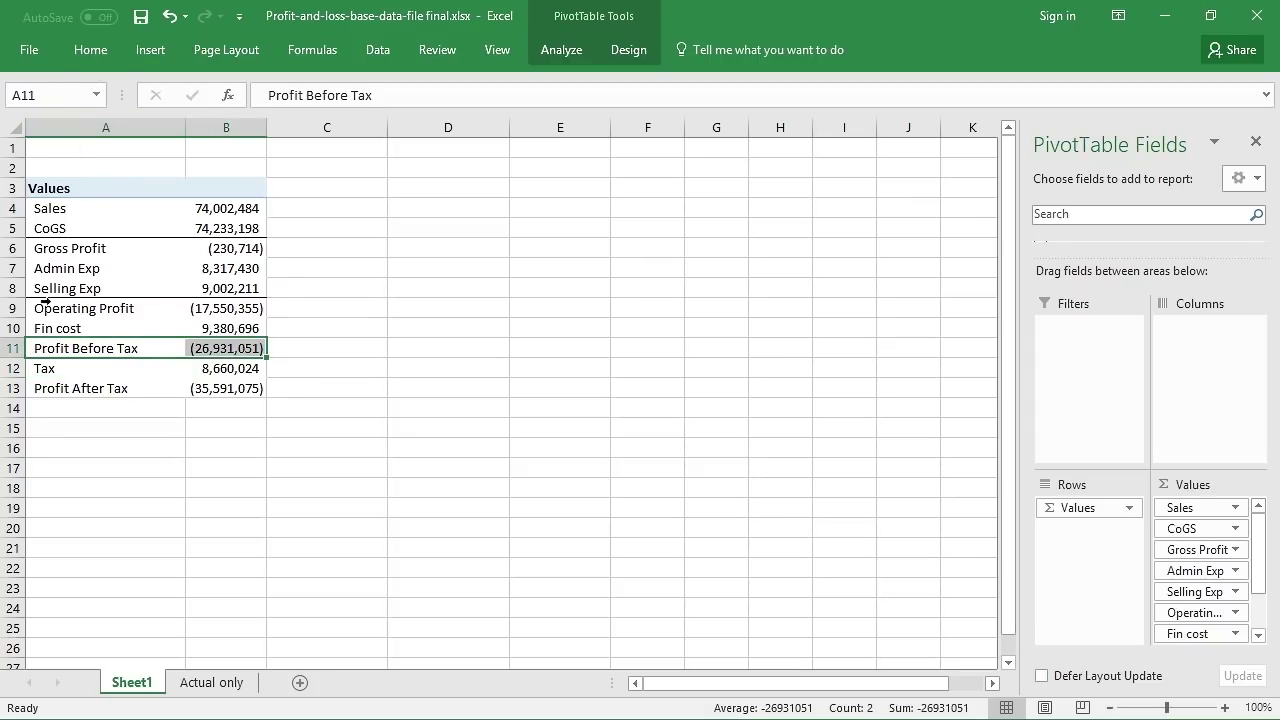
left_click(28, 330)
left_click(90, 49)
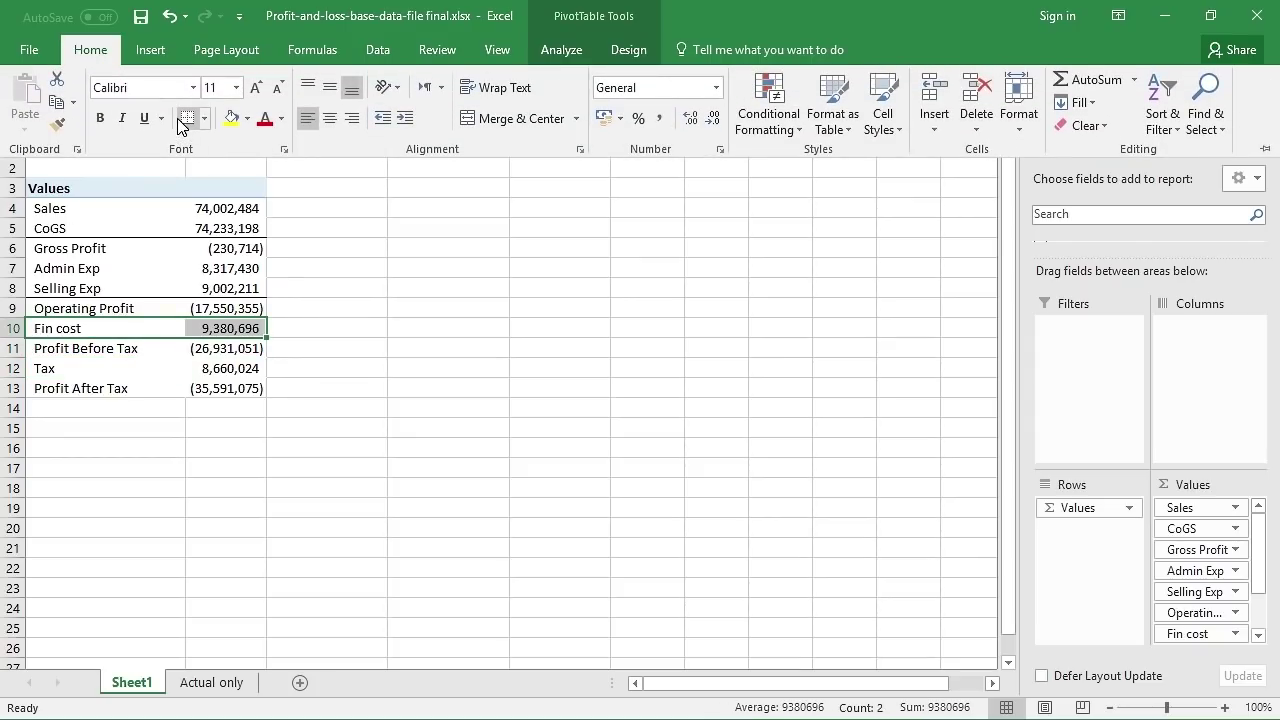
left_click(285, 322)
- Apply a top and double bottom border to the Profit After Tax row
left_click(45, 376)
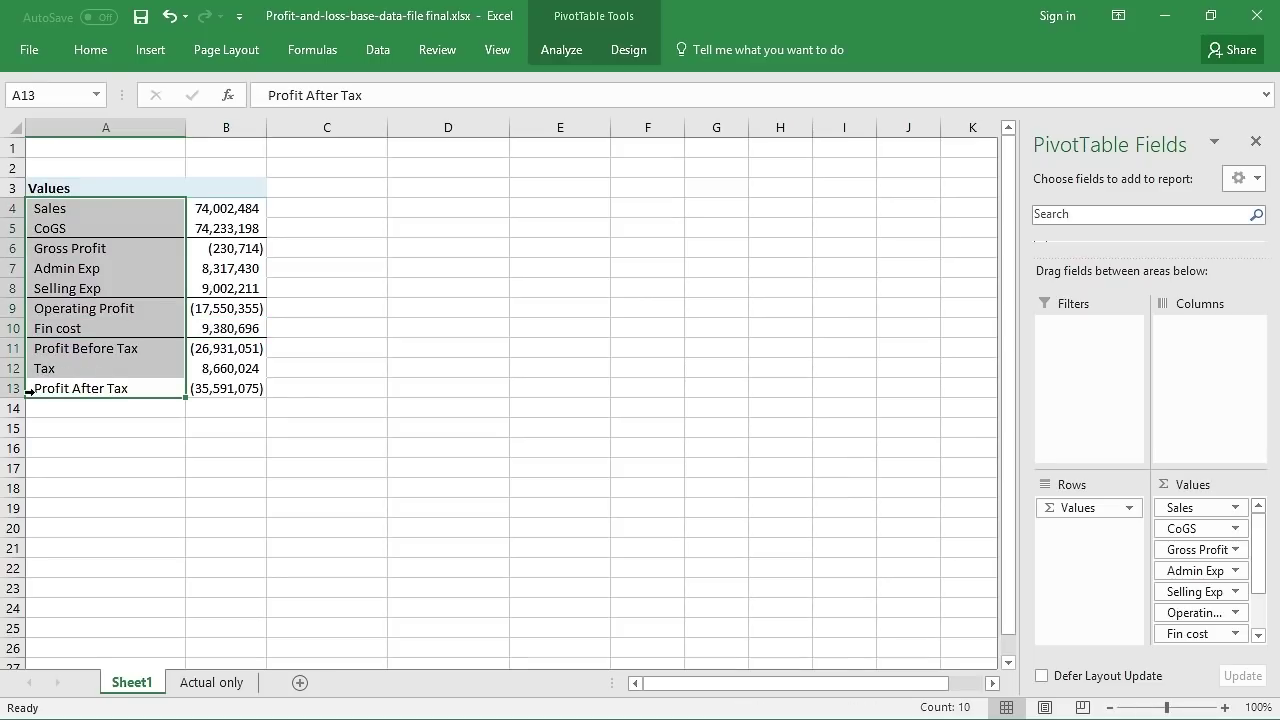
left_click(25, 368)
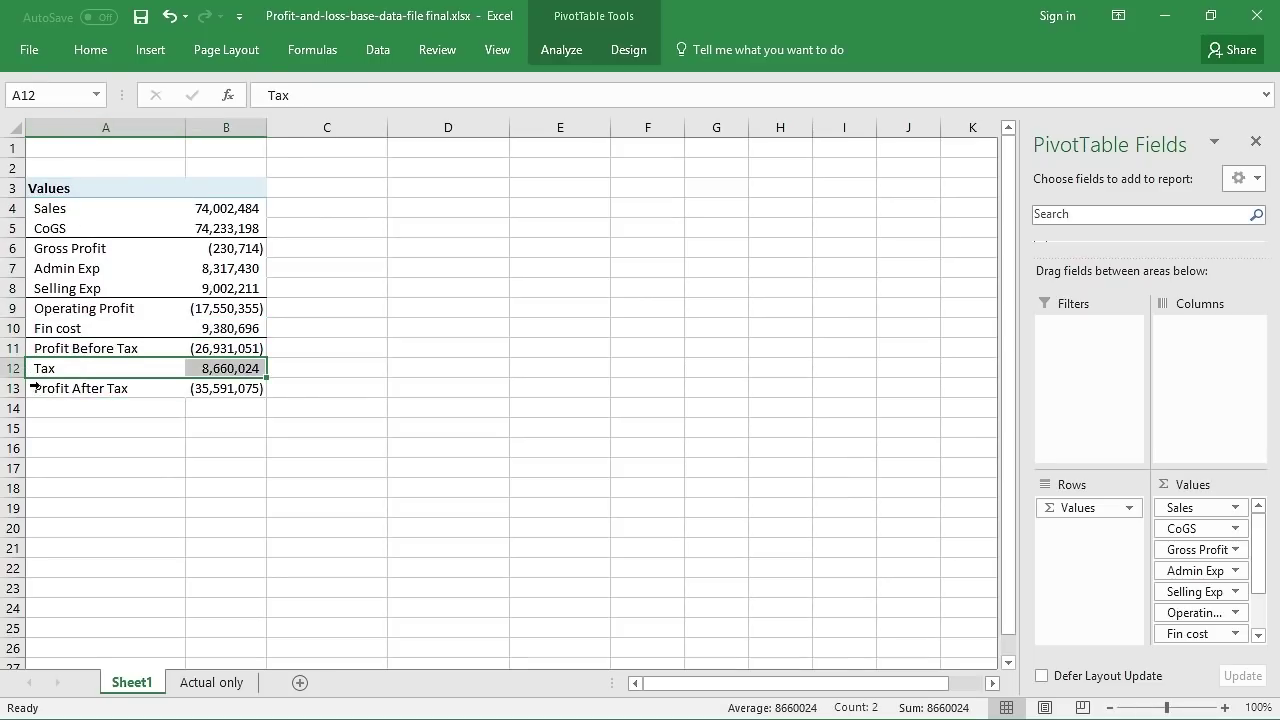
left_click(30, 388)
left_click(90, 49)
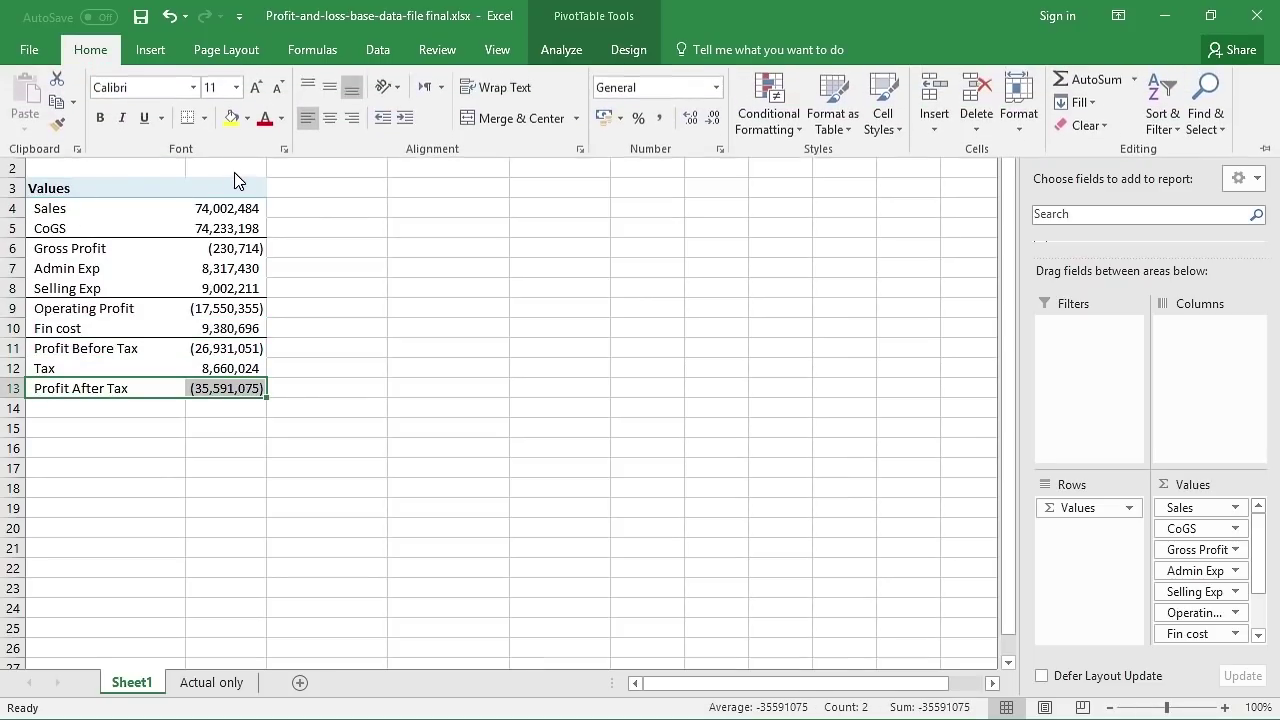
left_click(203, 118)
left_click(271, 458)
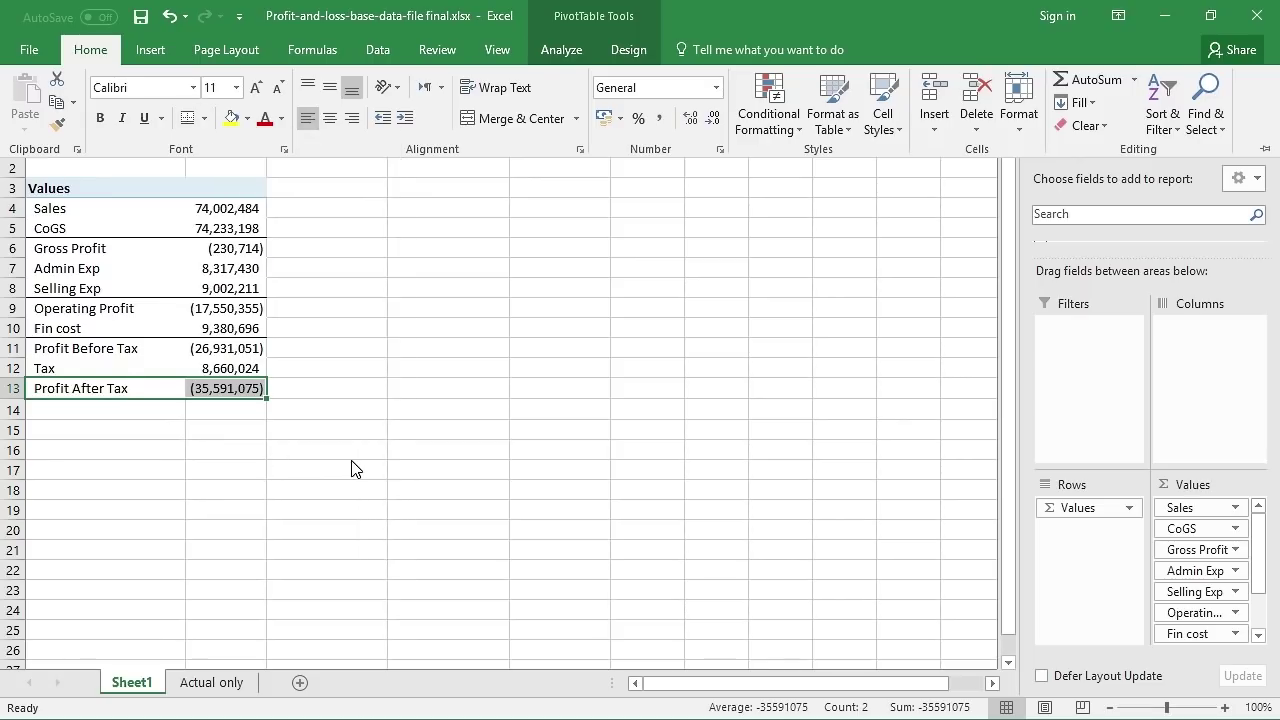
left_click(351, 466)
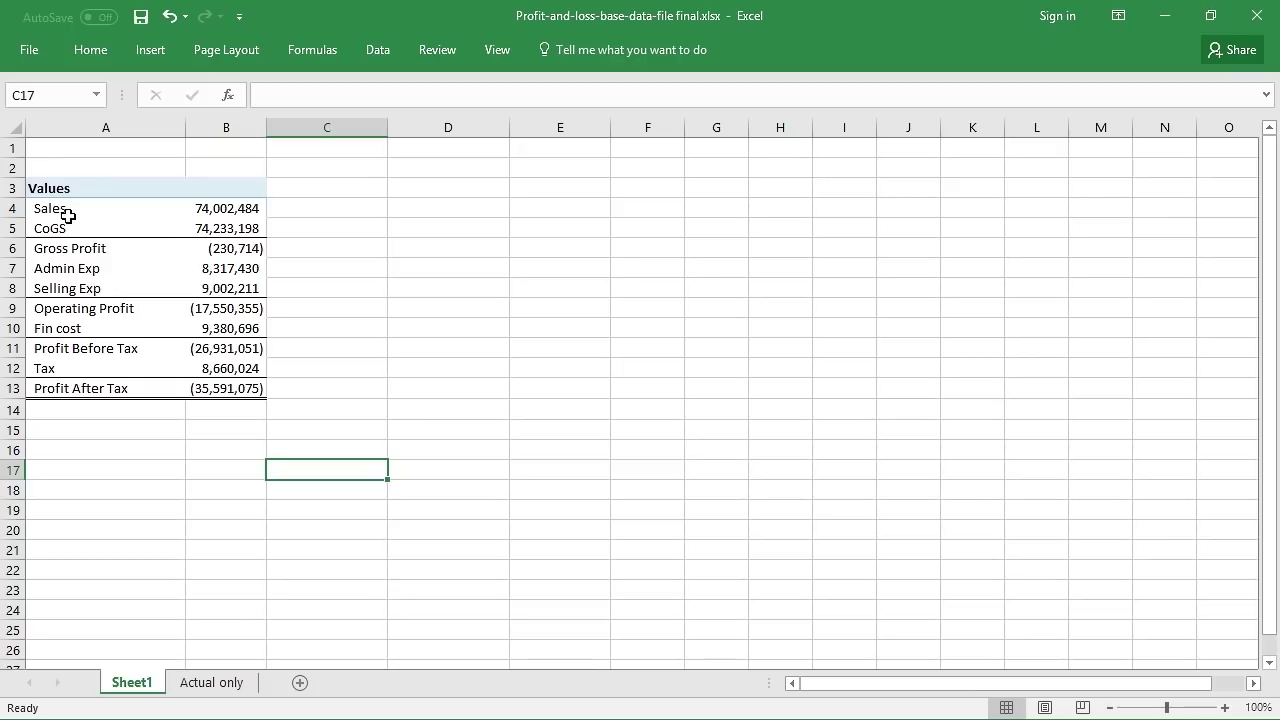
- Hide row 3 containing the pivot table's Values header and enter $ in cell B2 above the figures
right_click(11, 188)
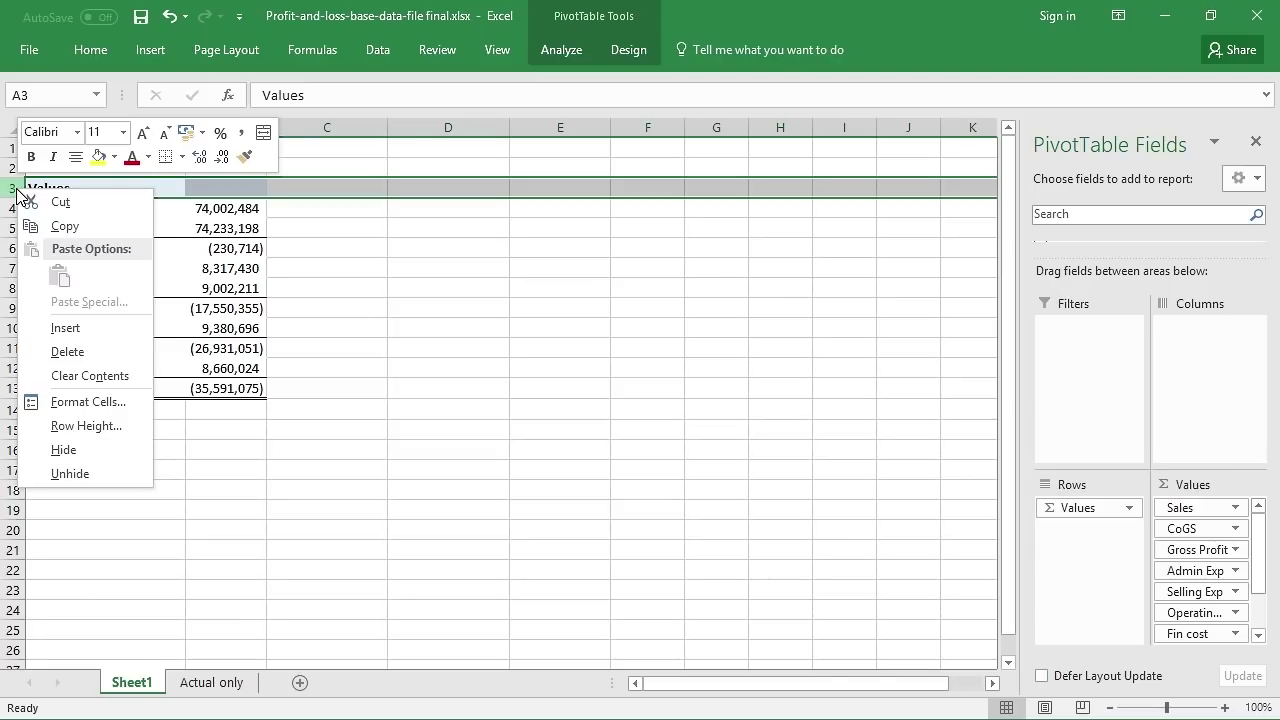
left_click(74, 449)
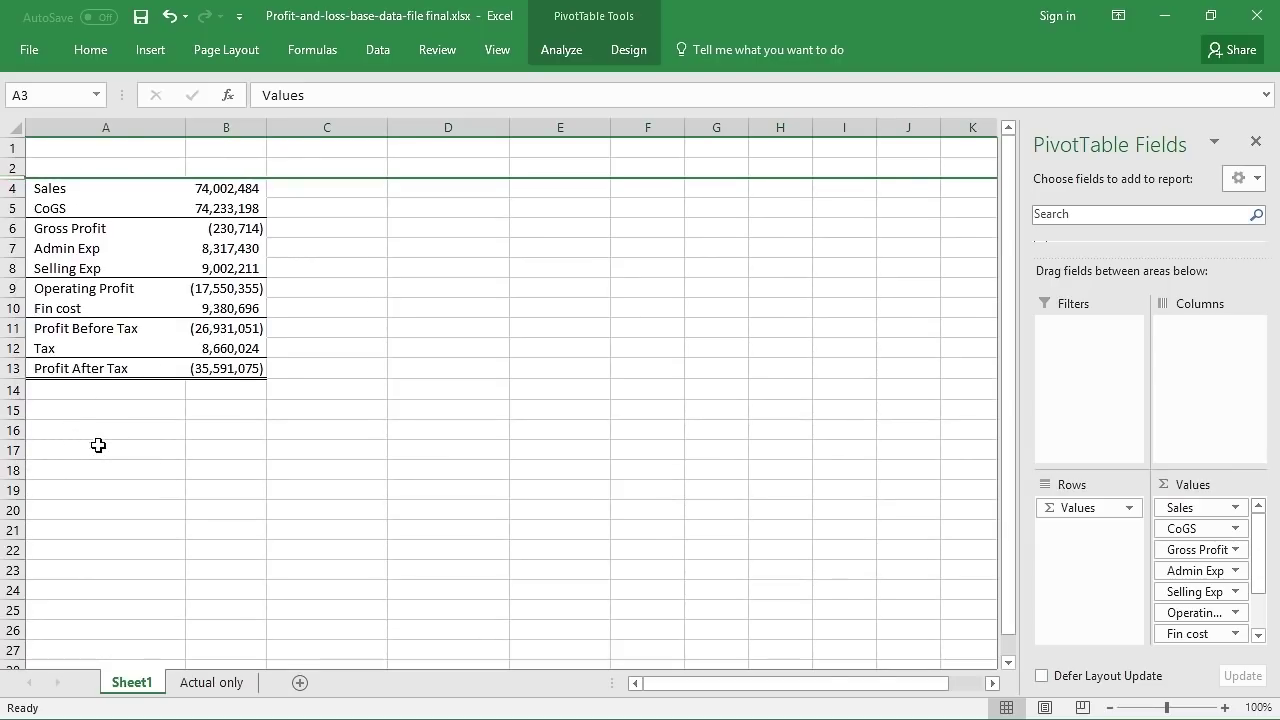
key("Up")
key("Right")
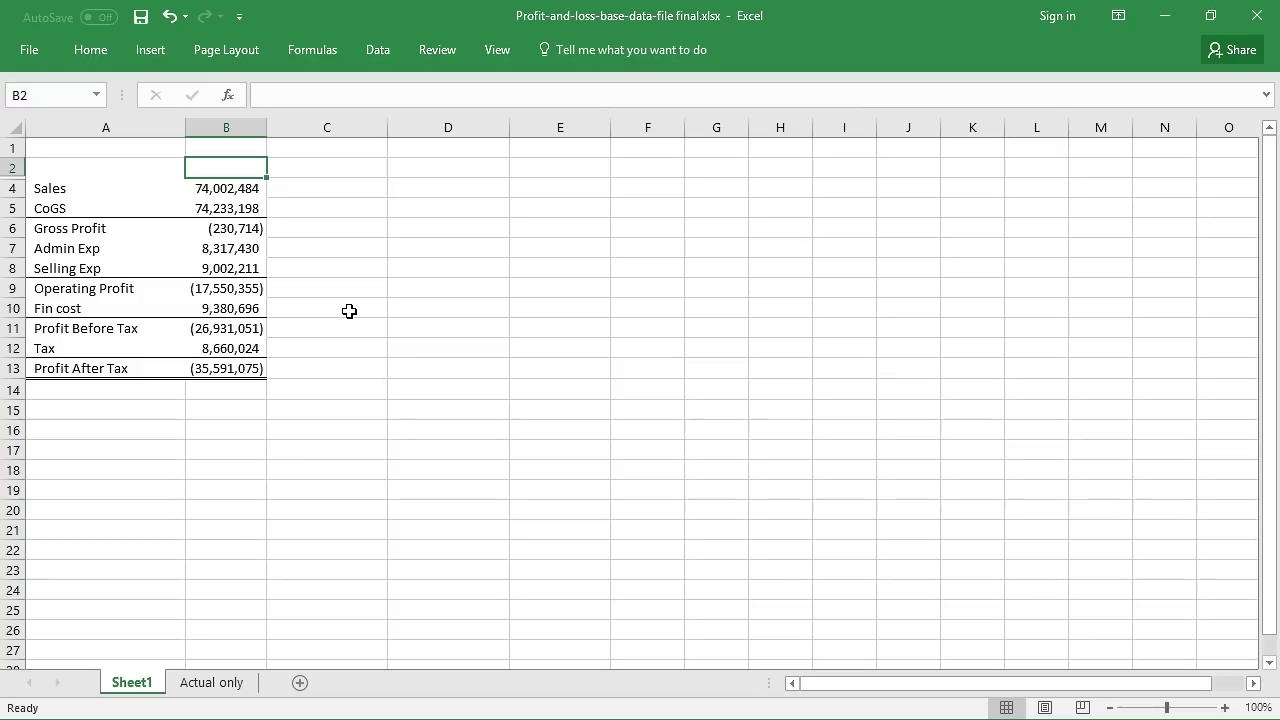
type("$")
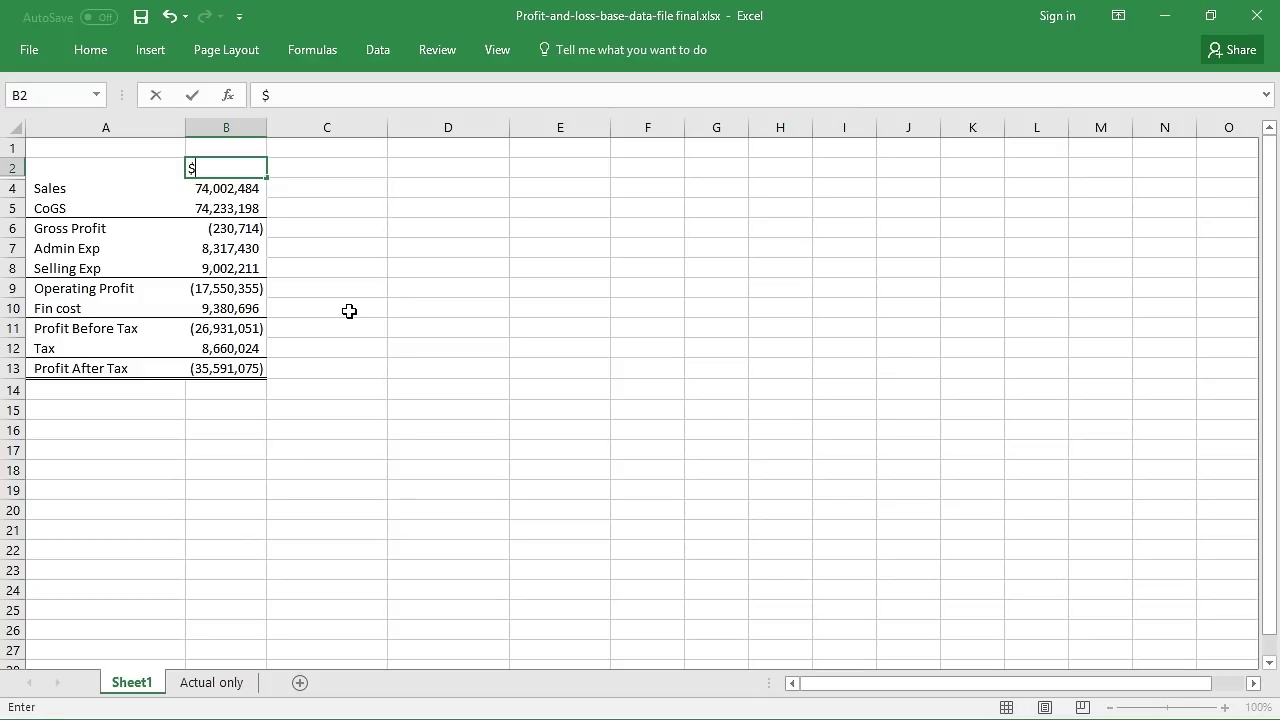
left_click(349, 311)
- Center the $ heading horizontally in cell B2
left_click(229, 170)
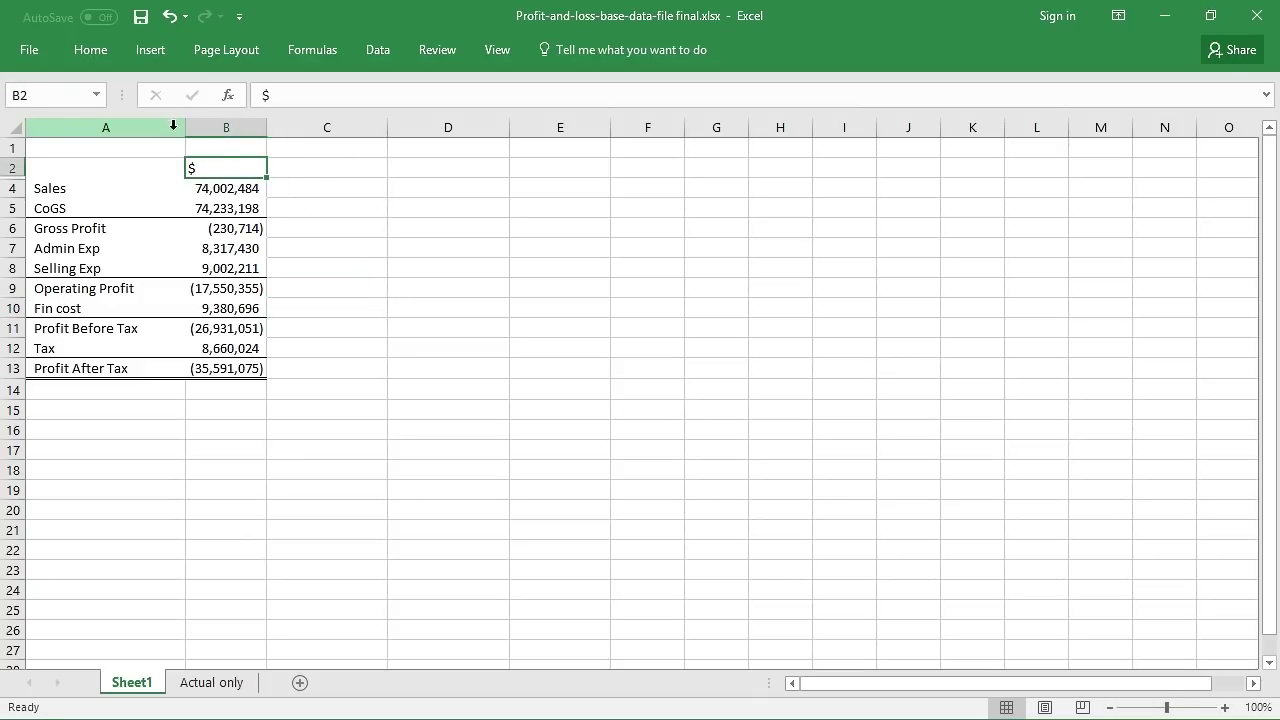
left_click(97, 53)
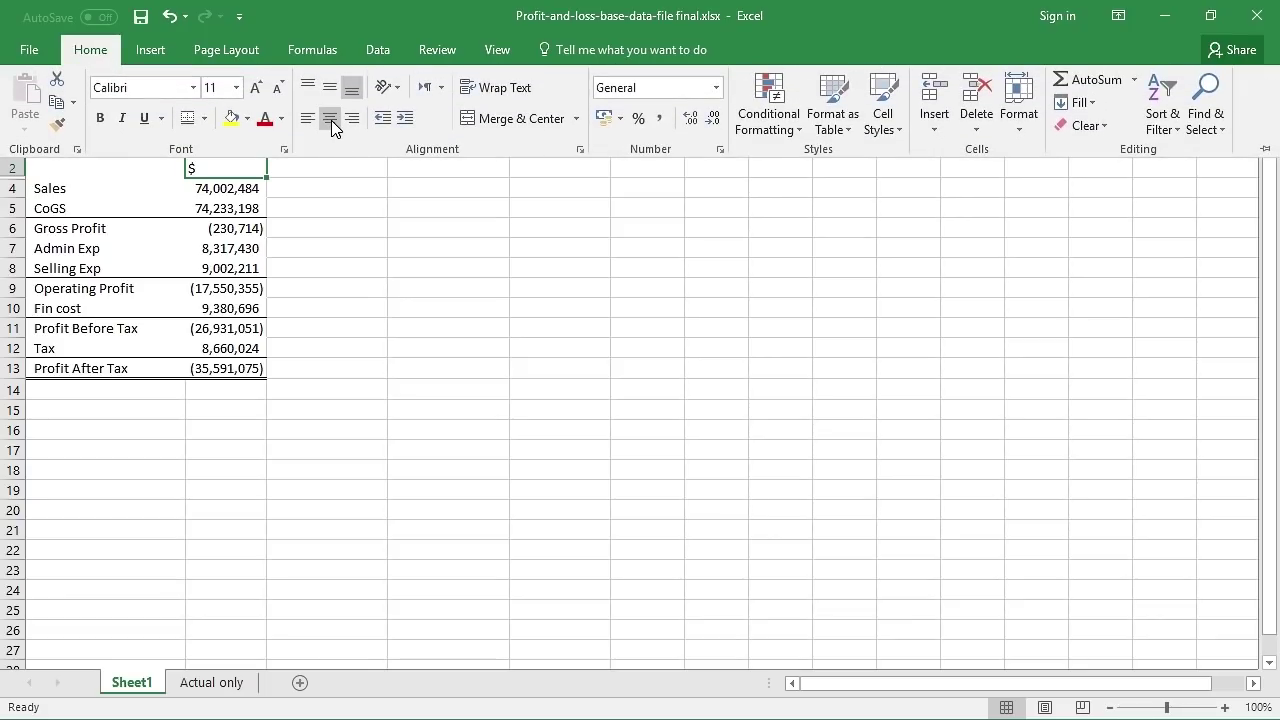
left_click(331, 119)
left_click(353, 269)
left_click(354, 268)
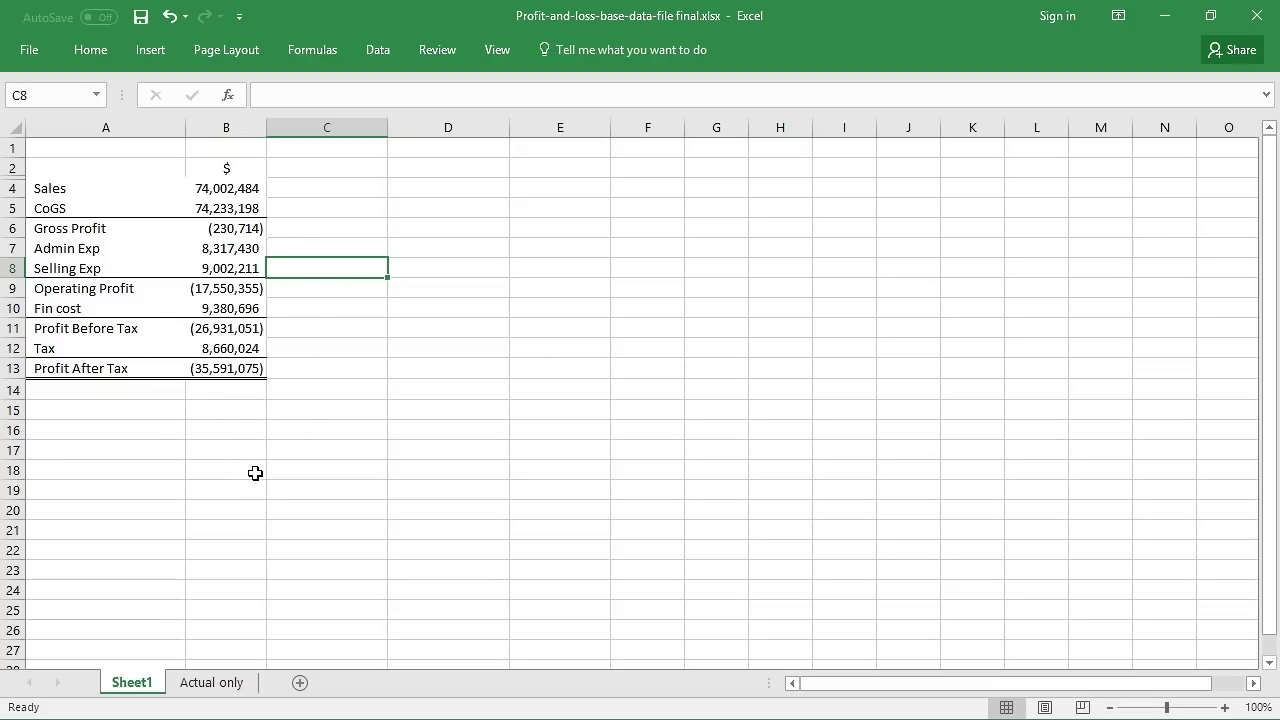
left_click(224, 692)
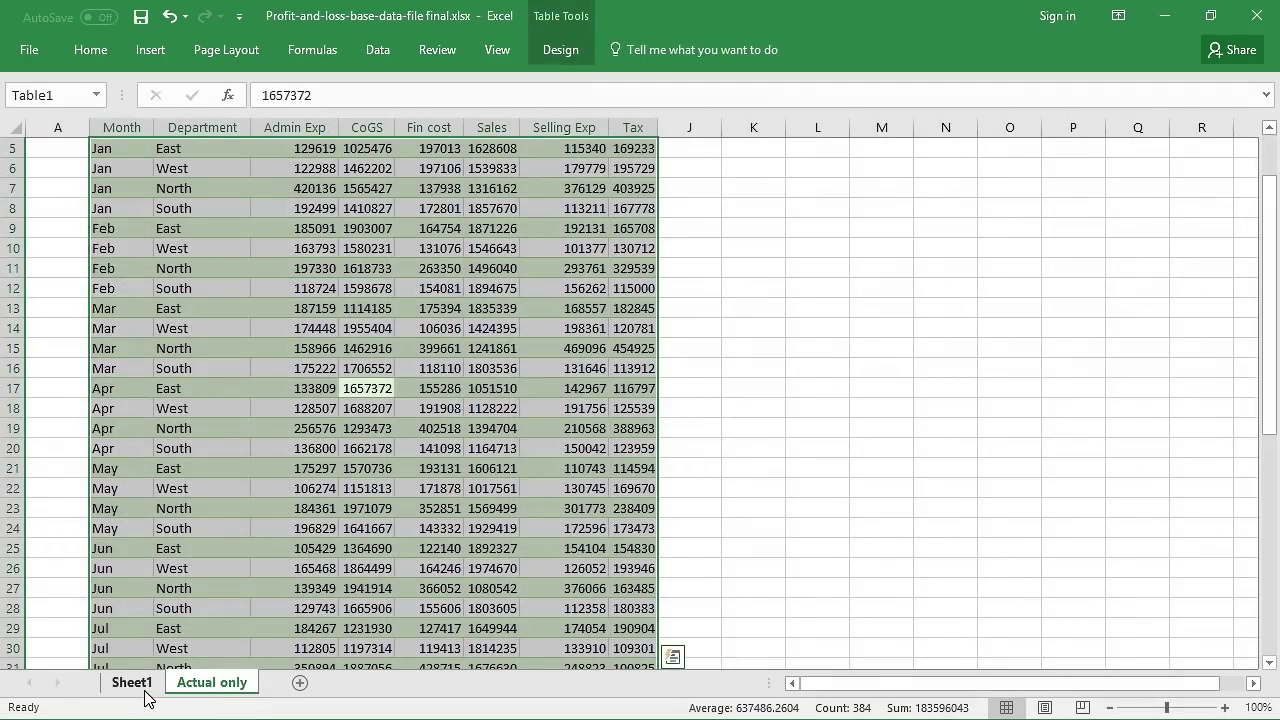
left_click(110, 688)
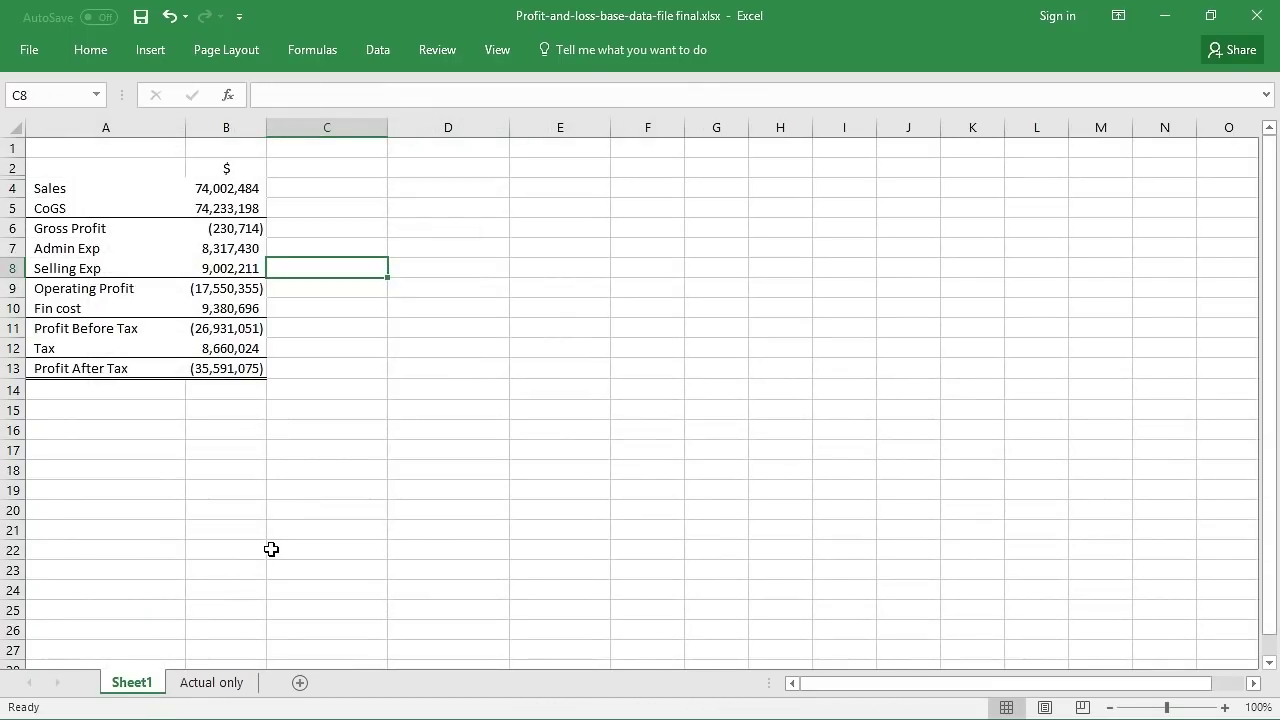